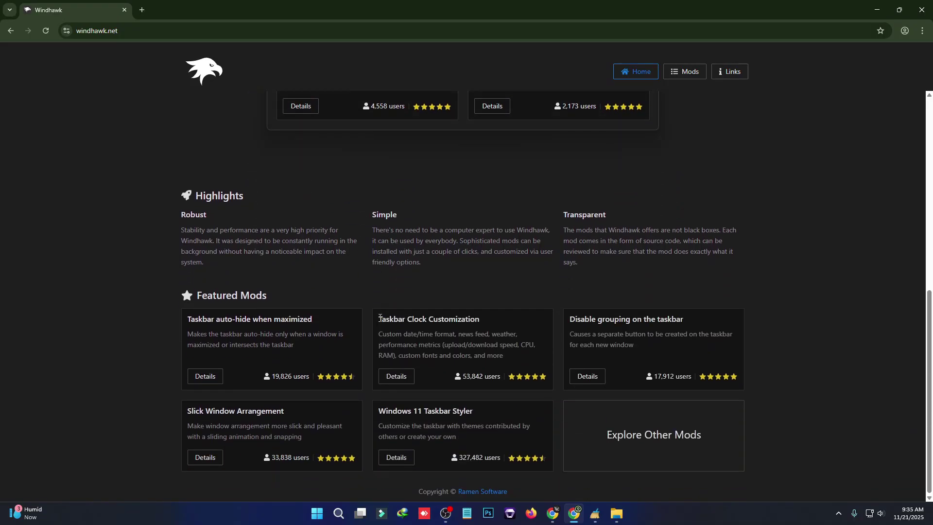
- Read through the Windhawk homepage, highlighting its title, tagline and Robust paragraph
{"action": "scroll", "coordinate": [380, 317], "scroll_direction": "up", "scroll_amount": 3}
{"action": "scroll", "coordinate": [391, 249], "scroll_direction": "up", "scroll_amount": 6}
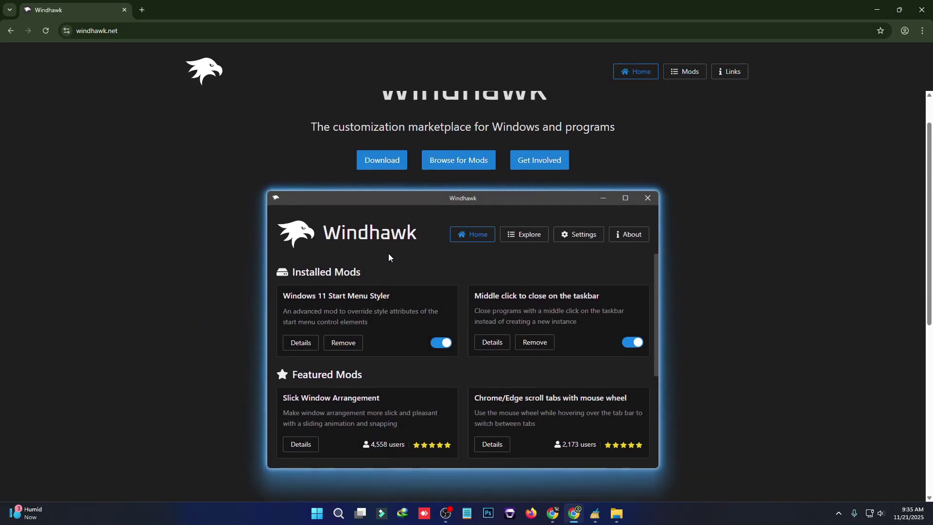
{"action": "scroll", "coordinate": [389, 257], "scroll_direction": "up", "scroll_amount": 1}
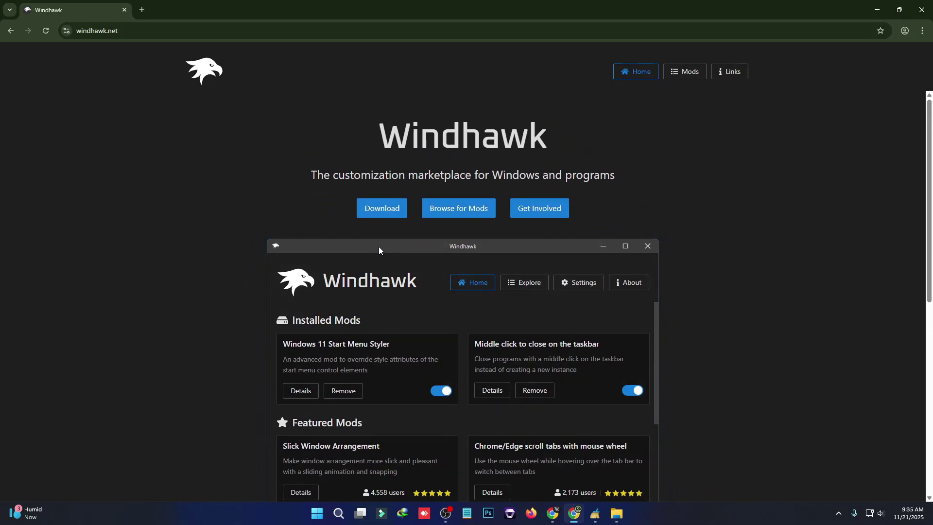
{"action": "left_click_drag", "start_coordinate": [386, 134], "coordinate": [543, 132]}
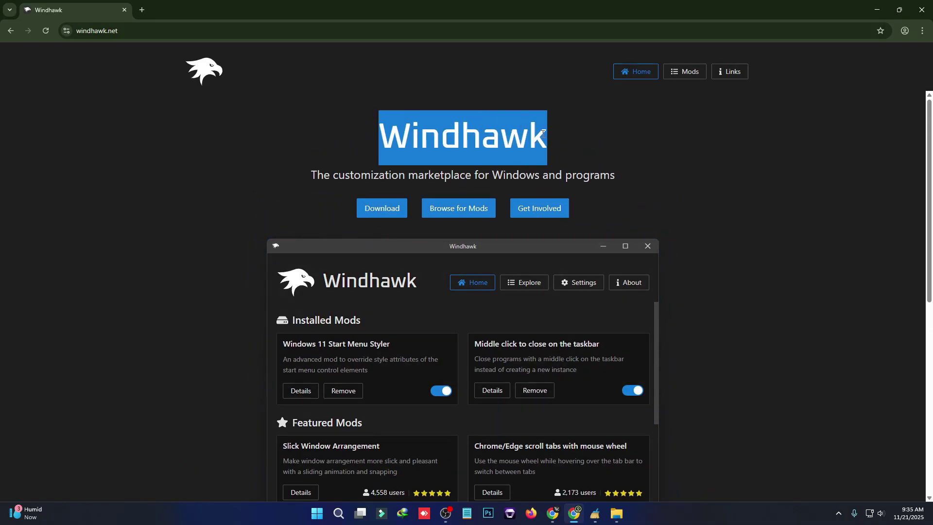
{"action": "left_click_drag", "start_coordinate": [312, 175], "coordinate": [614, 177]}
{"action": "left_click", "coordinate": [629, 211]}
{"action": "scroll", "coordinate": [558, 234], "scroll_direction": "down", "scroll_amount": 4}
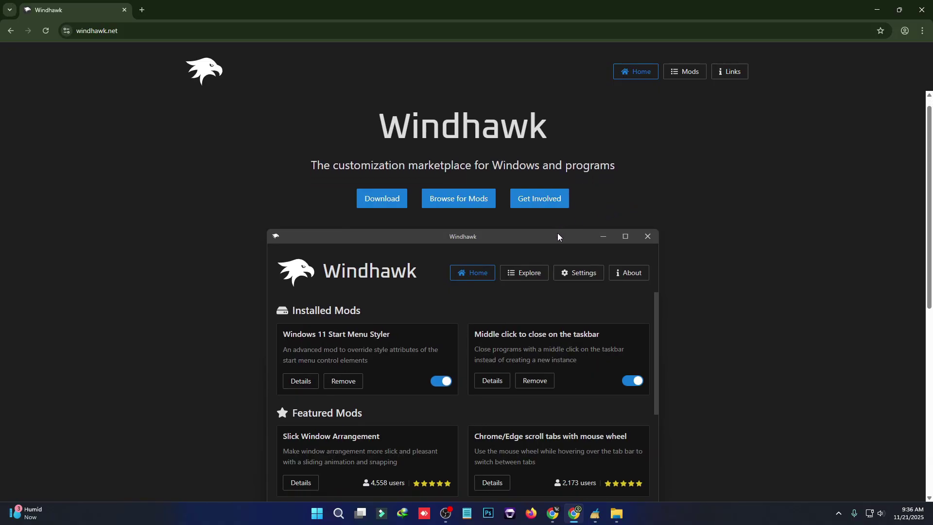
{"action": "scroll", "coordinate": [556, 237], "scroll_direction": "down", "scroll_amount": 4}
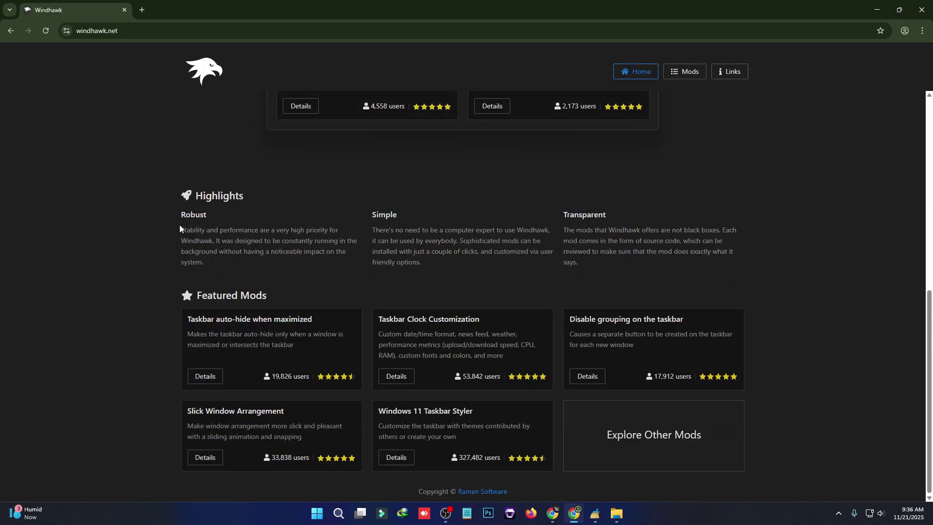
{"action": "left_click_drag", "start_coordinate": [180, 227], "coordinate": [224, 261]}
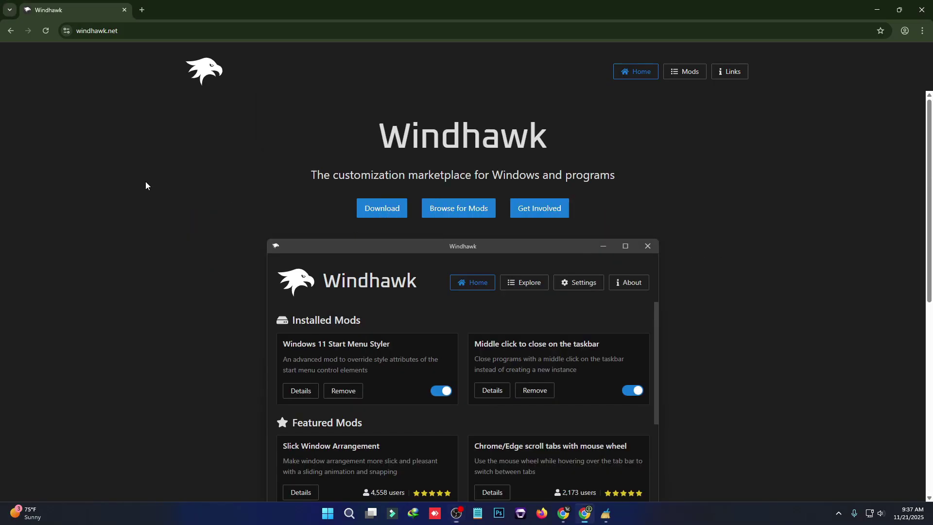
{"action": "scroll", "coordinate": [145, 185], "scroll_direction": "down", "scroll_amount": 2}
{"action": "scroll", "coordinate": [153, 215], "scroll_direction": "up", "scroll_amount": 1}
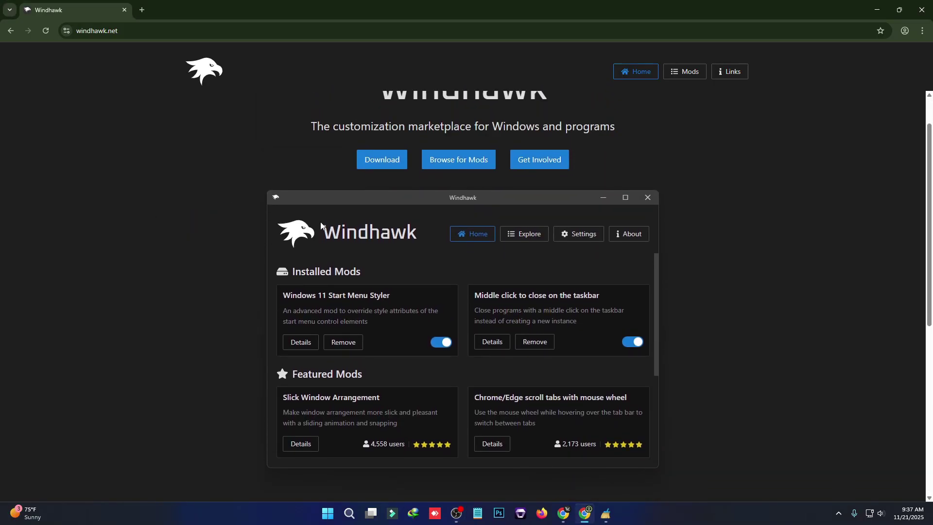
- Download the Windhawk installer and run it from Chrome's download history with the standard installation
{"action": "left_click", "coordinate": [374, 166]}
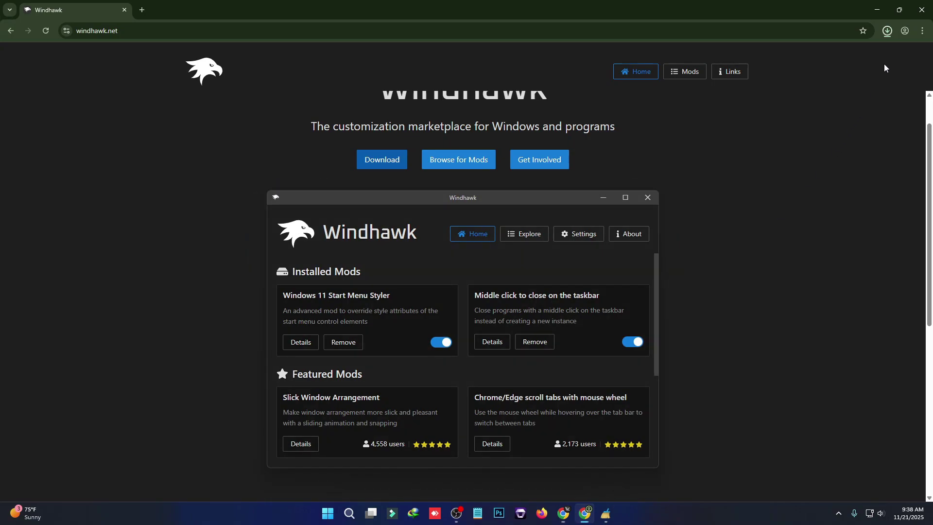
{"action": "key", "text": "ctrl+j"}
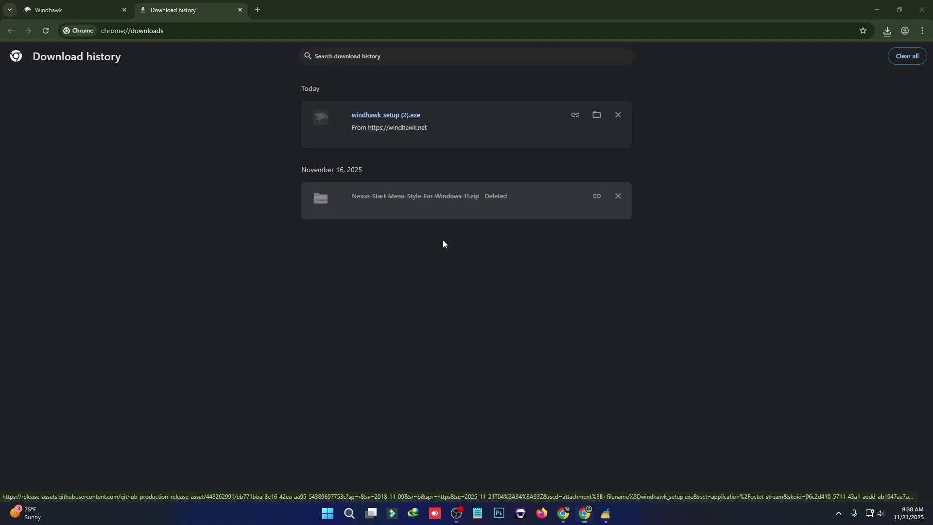
{"action": "left_click", "coordinate": [474, 281]}
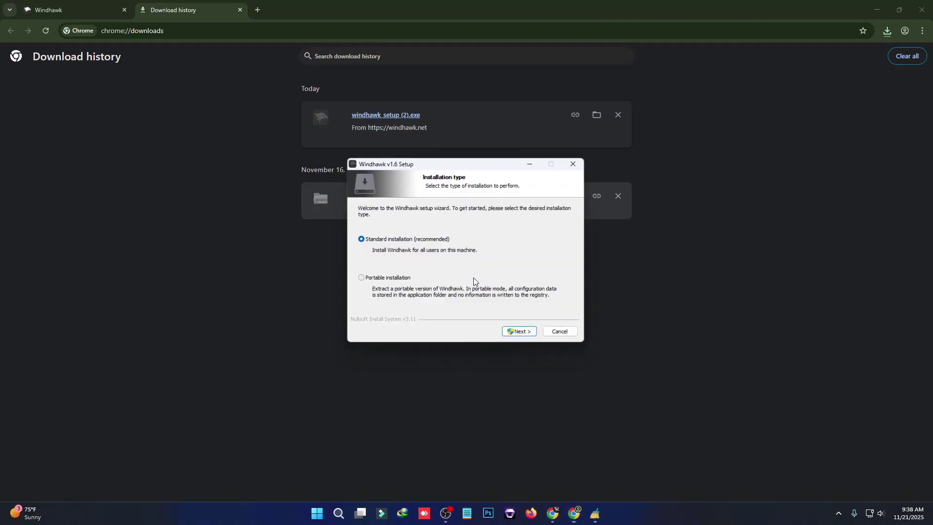
{"action": "left_click", "coordinate": [518, 332]}
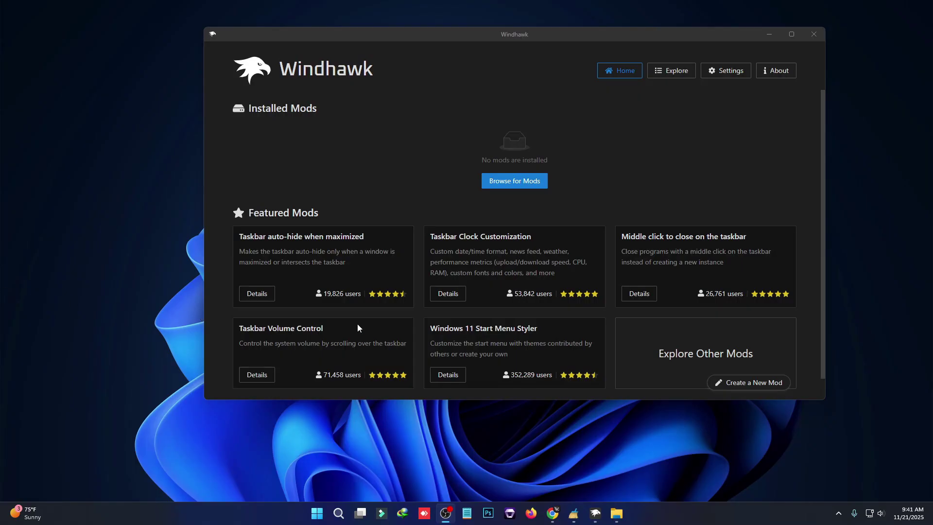
{"action": "scroll", "coordinate": [379, 277], "scroll_direction": "down", "scroll_amount": 1}
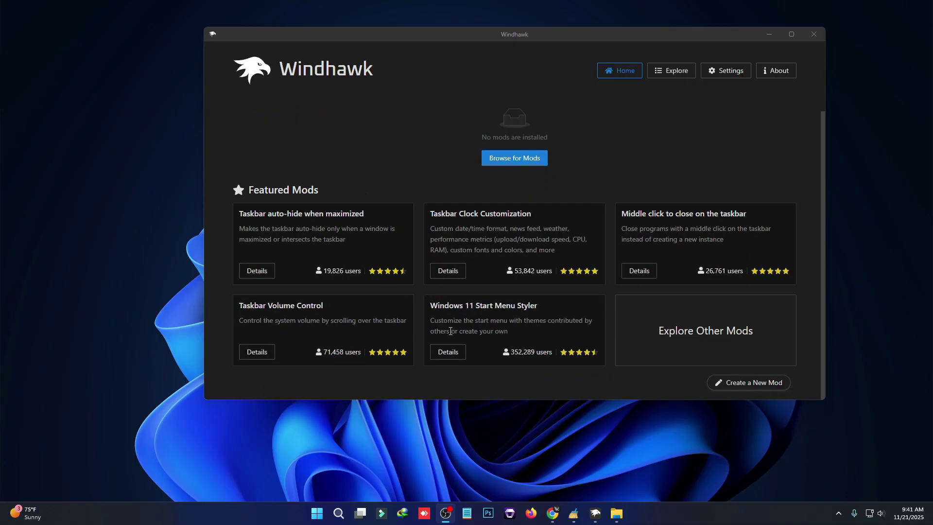
{"action": "left_click", "coordinate": [448, 352]}
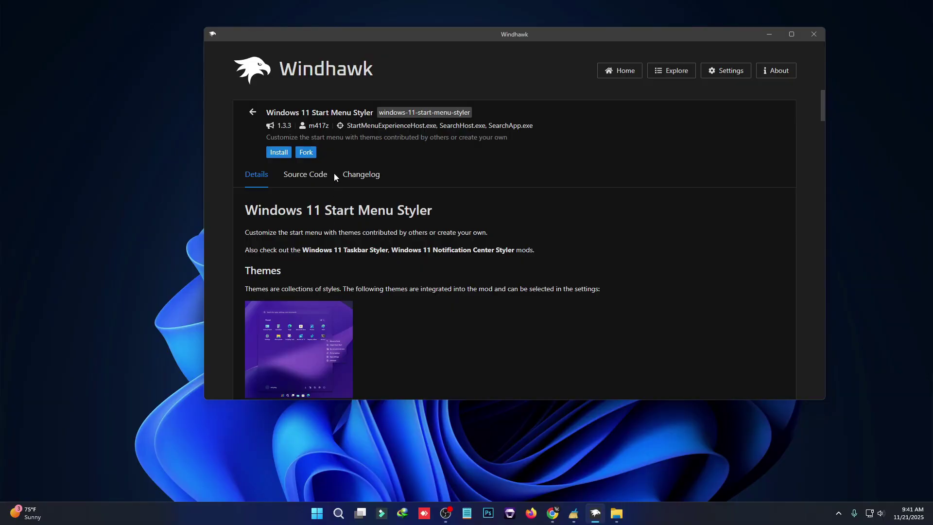
{"action": "mouse_move", "coordinate": [362, 125]}
{"action": "left_click_drag", "start_coordinate": [350, 126], "coordinate": [437, 128]}
{"action": "left_click", "coordinate": [542, 234]}
{"action": "left_click", "coordinate": [254, 113]}
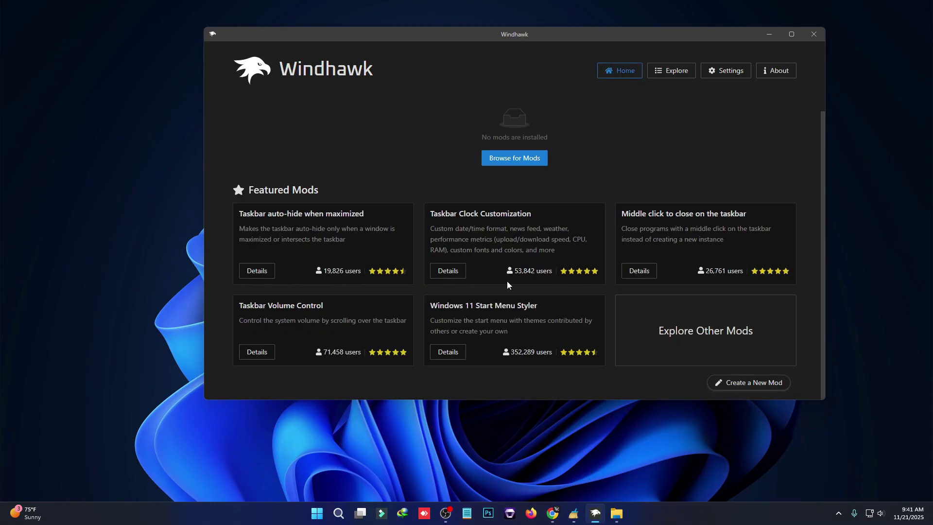
{"action": "left_click", "coordinate": [638, 268]}
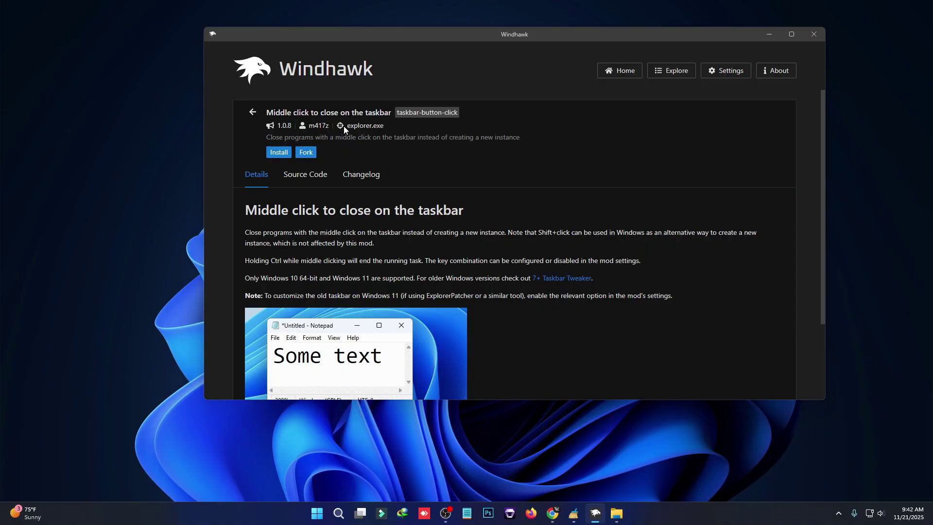
{"action": "left_click_drag", "start_coordinate": [346, 127], "coordinate": [389, 132]}
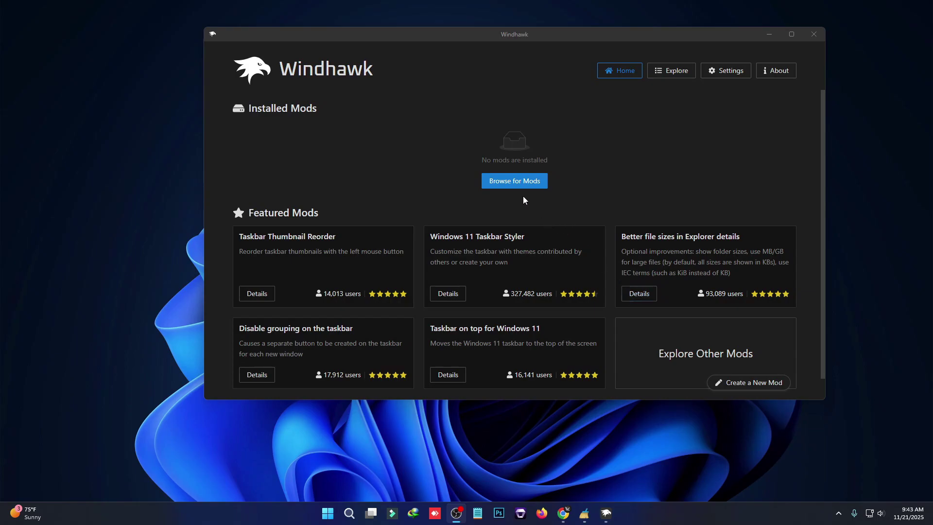
- Browse the mod catalogue, highlighting the Start Menu, Taskbar and Notification Center Styler titles
{"action": "left_click", "coordinate": [515, 184]}
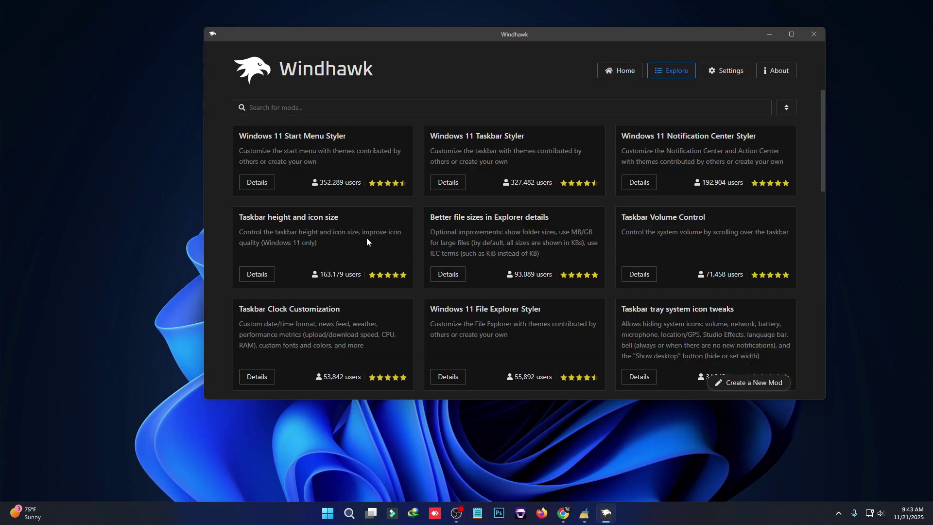
{"action": "left_click_drag", "start_coordinate": [237, 134], "coordinate": [347, 137]}
{"action": "left_click_drag", "start_coordinate": [435, 134], "coordinate": [524, 137]}
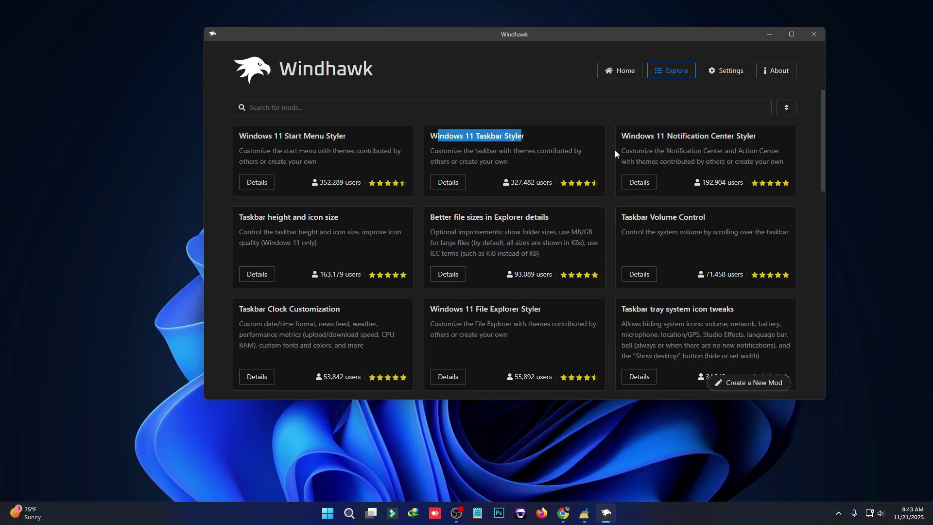
{"action": "left_click_drag", "start_coordinate": [622, 136], "coordinate": [753, 137]}
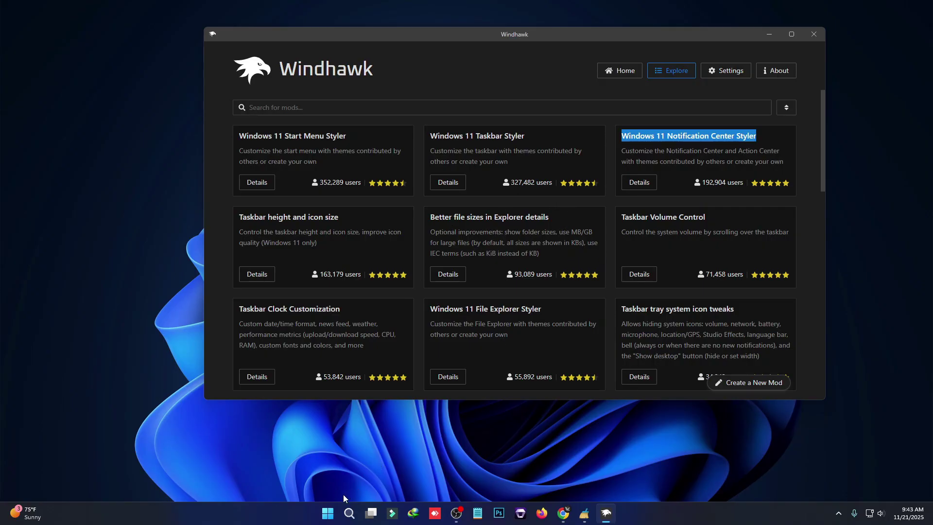
- View the Taskbar Clock Customization details, then go back to the full mod list
{"action": "left_click", "coordinate": [328, 513]}
{"action": "left_click", "coordinate": [256, 377]}
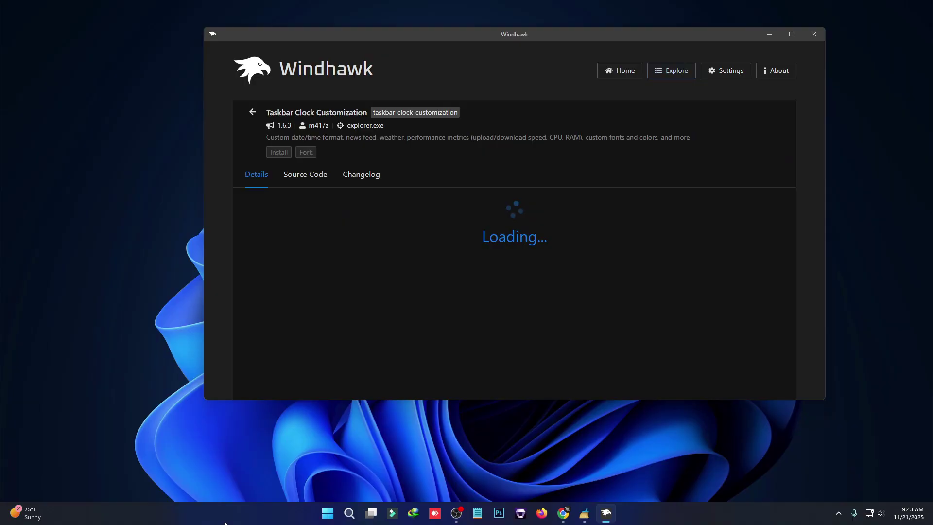
{"action": "left_click", "coordinate": [913, 510]}
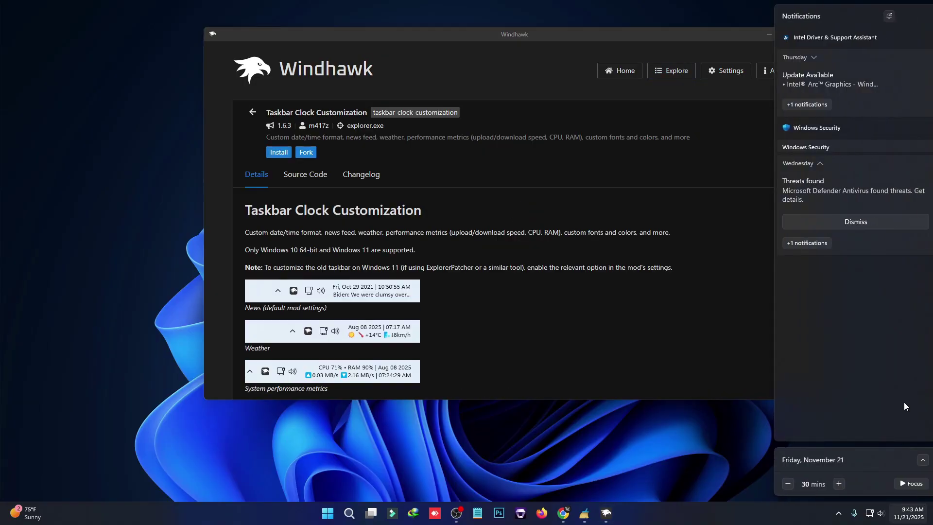
{"action": "left_click", "coordinate": [252, 126]}
{"action": "left_click", "coordinate": [253, 112]}
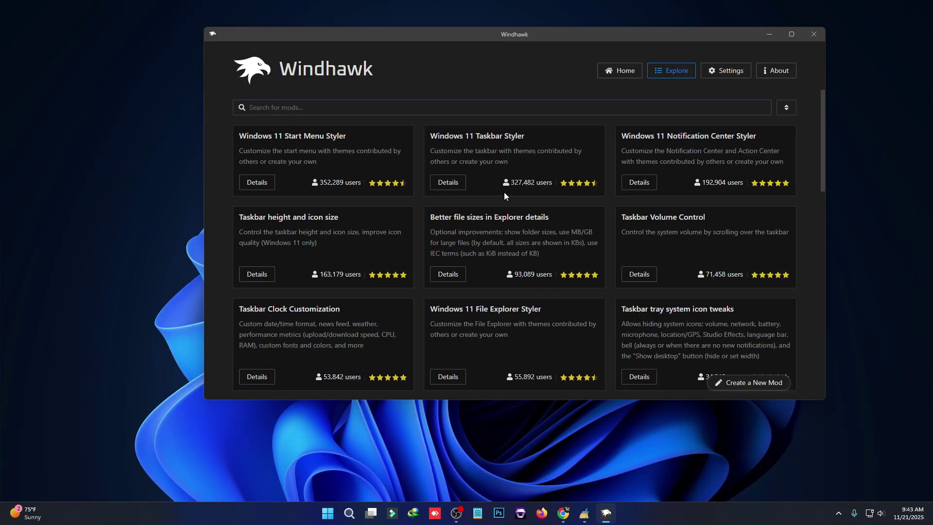
- Scroll down through the Explore mod list and back up
{"action": "scroll", "coordinate": [509, 196], "scroll_direction": "down", "scroll_amount": 4}
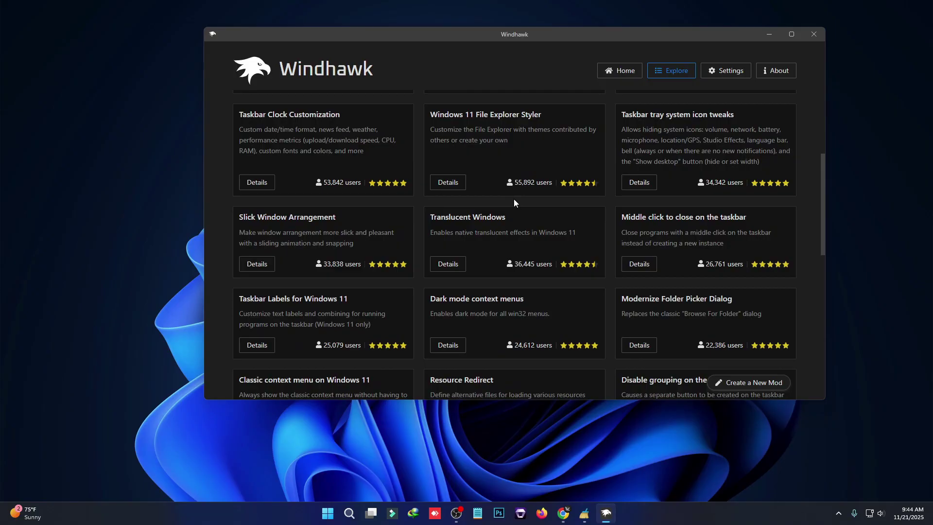
{"action": "scroll", "coordinate": [514, 203], "scroll_direction": "down", "scroll_amount": 2}
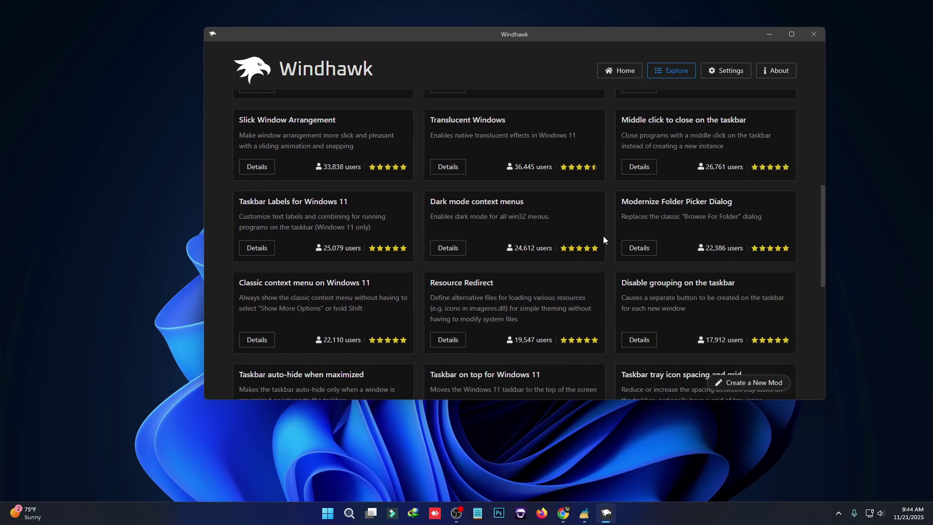
{"action": "scroll", "coordinate": [610, 227], "scroll_direction": "down", "scroll_amount": 8}
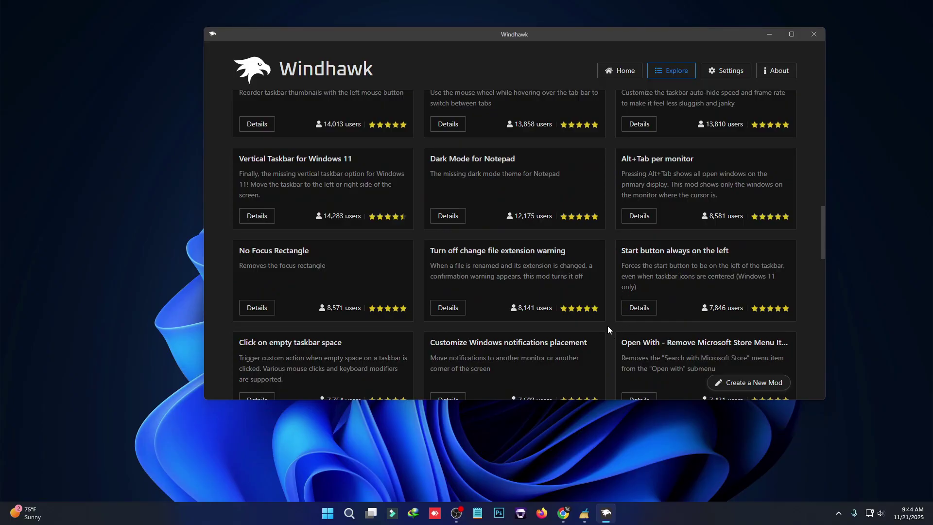
{"action": "scroll", "coordinate": [611, 327], "scroll_direction": "down", "scroll_amount": 3}
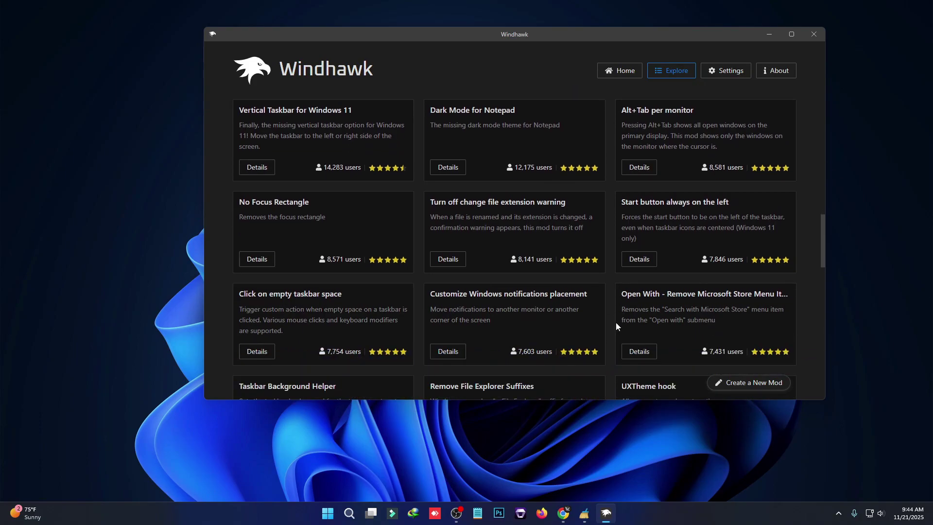
{"action": "scroll", "coordinate": [617, 329], "scroll_direction": "up", "scroll_amount": 14}
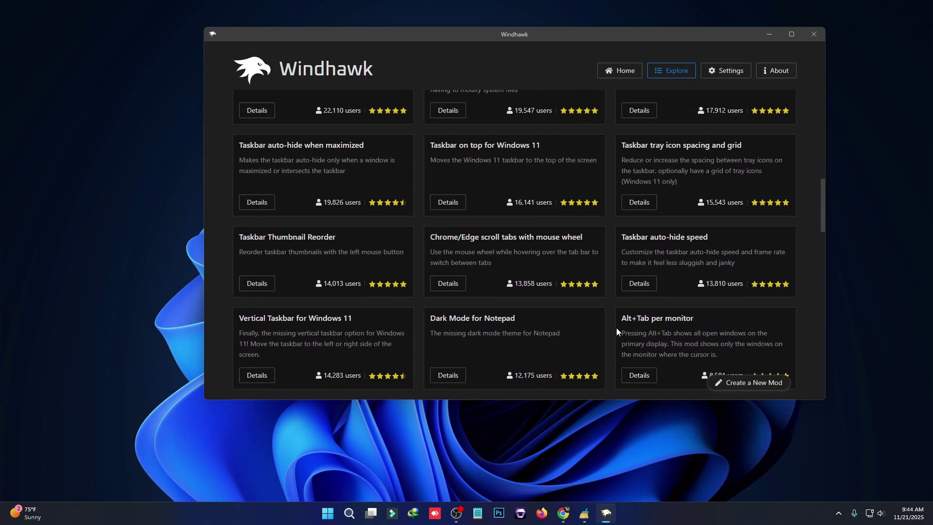
{"action": "scroll", "coordinate": [614, 334], "scroll_direction": "up", "scroll_amount": 2}
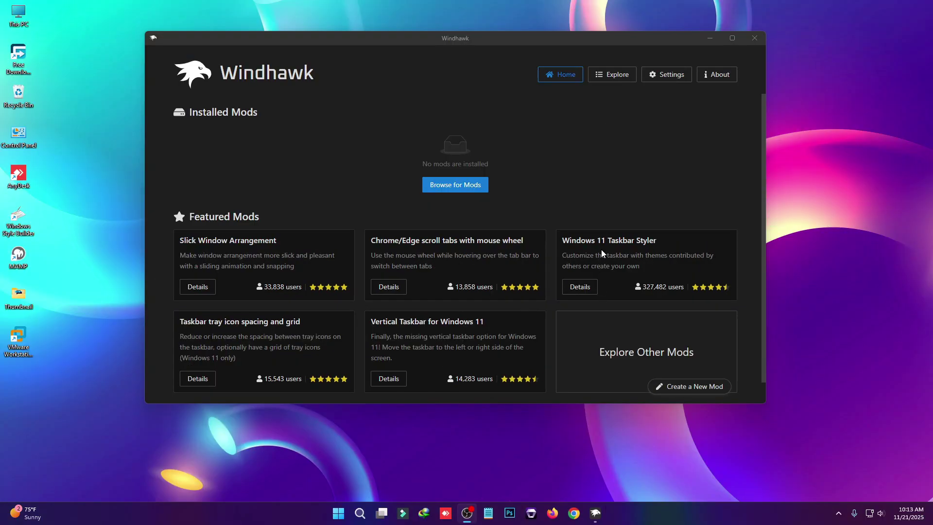
{"action": "left_click_drag", "start_coordinate": [526, 40], "coordinate": [566, 40]}
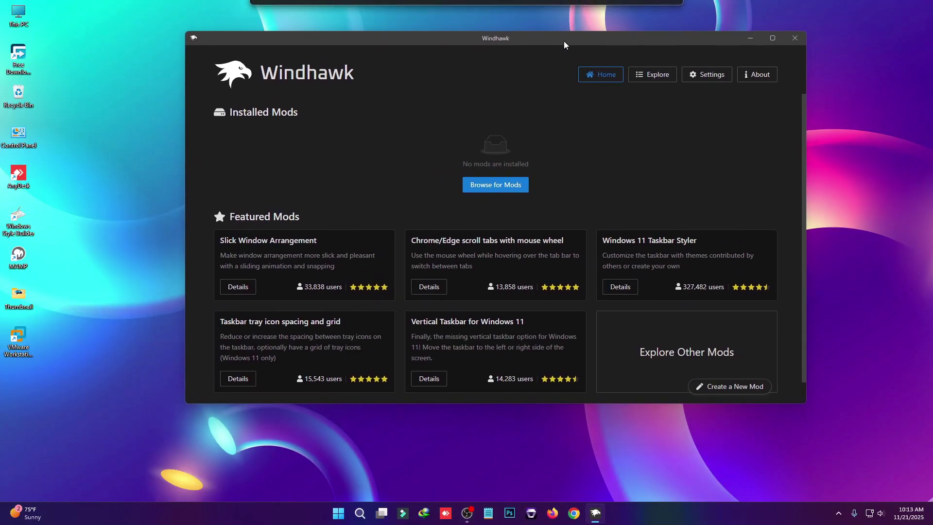
{"action": "left_click", "coordinate": [338, 513]}
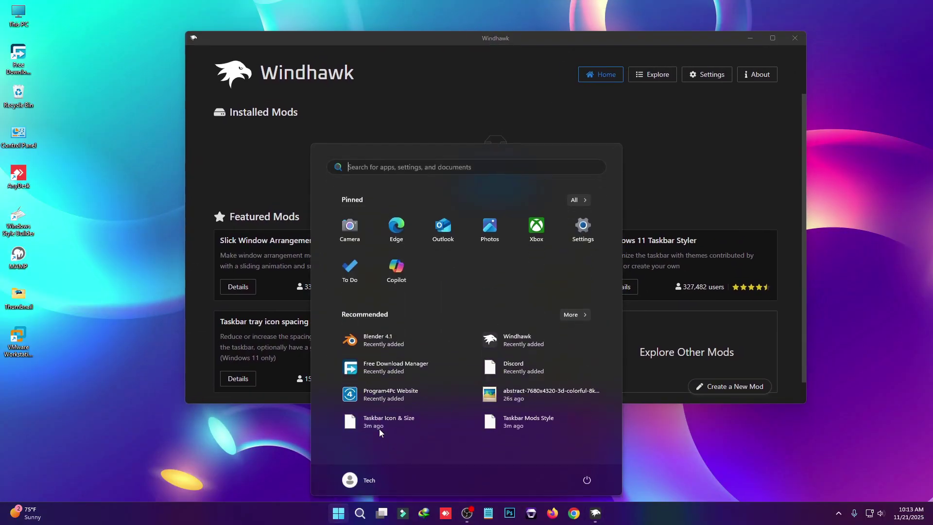
{"action": "left_click", "coordinate": [273, 521]}
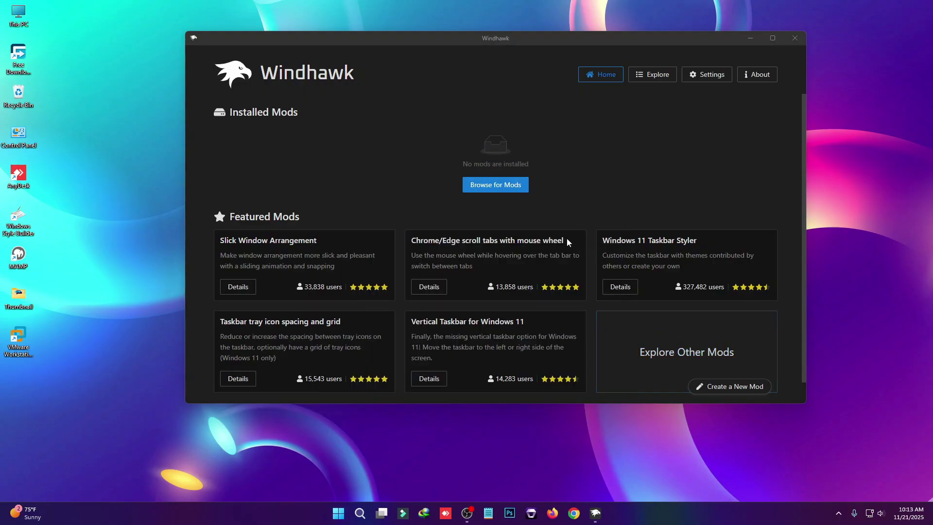
{"action": "left_click", "coordinate": [337, 513]}
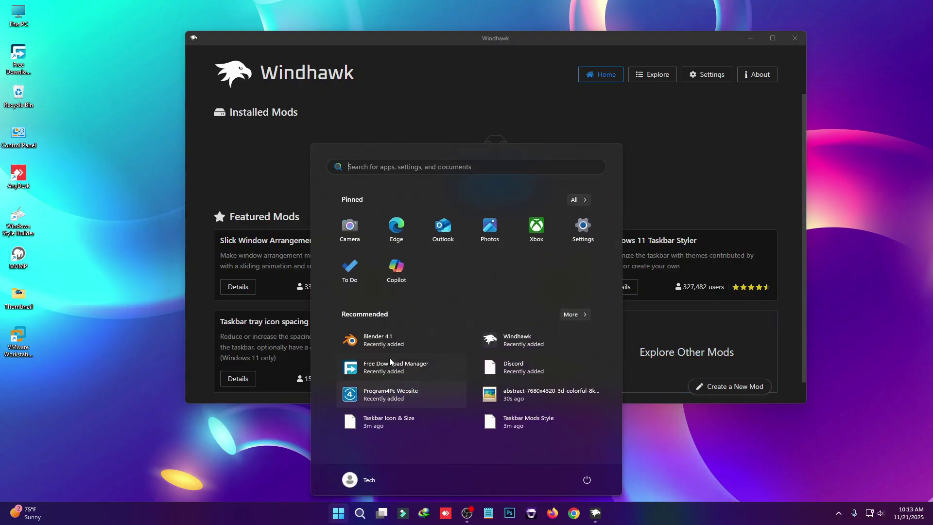
{"action": "left_click", "coordinate": [266, 522]}
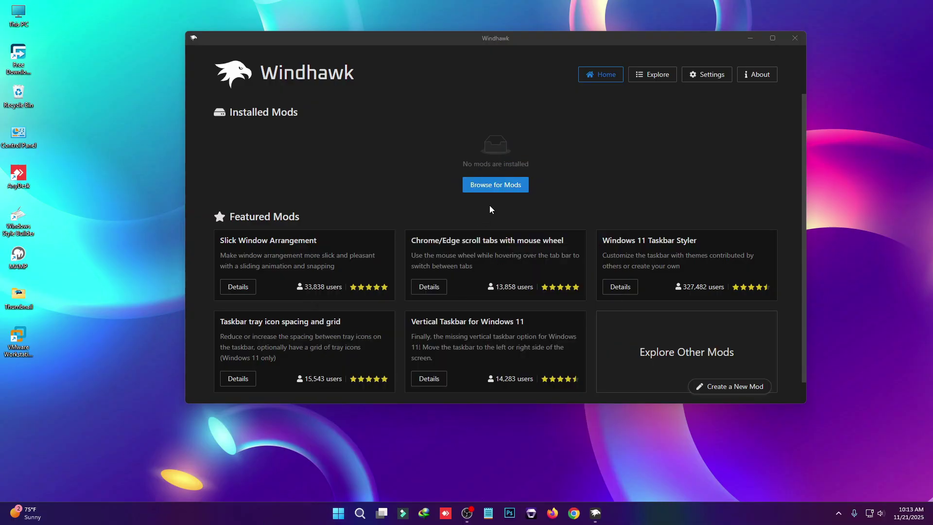
- Install Windows 11 Start Menu Styler from the mod catalogue, accepting the risk warning
{"action": "left_click", "coordinate": [495, 184]}
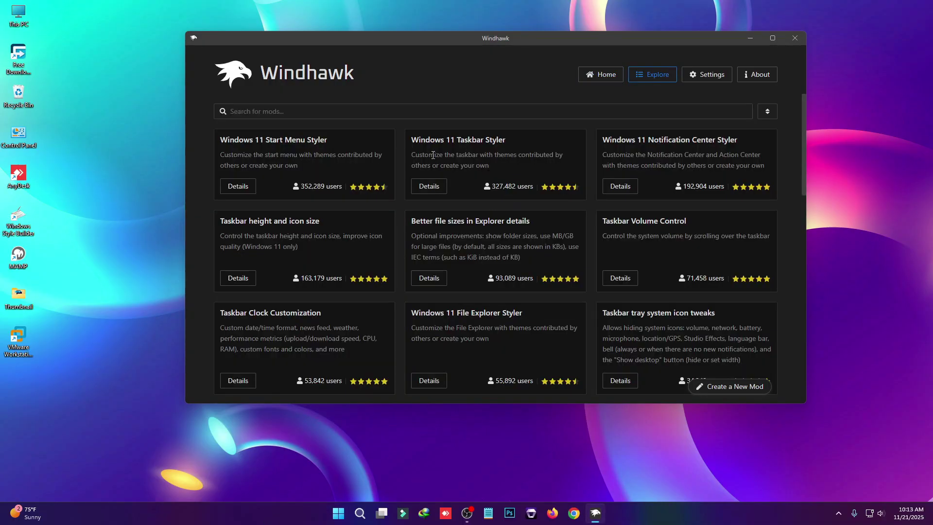
{"action": "left_click_drag", "start_coordinate": [330, 140], "coordinate": [219, 140]}
{"action": "left_click", "coordinate": [253, 194]}
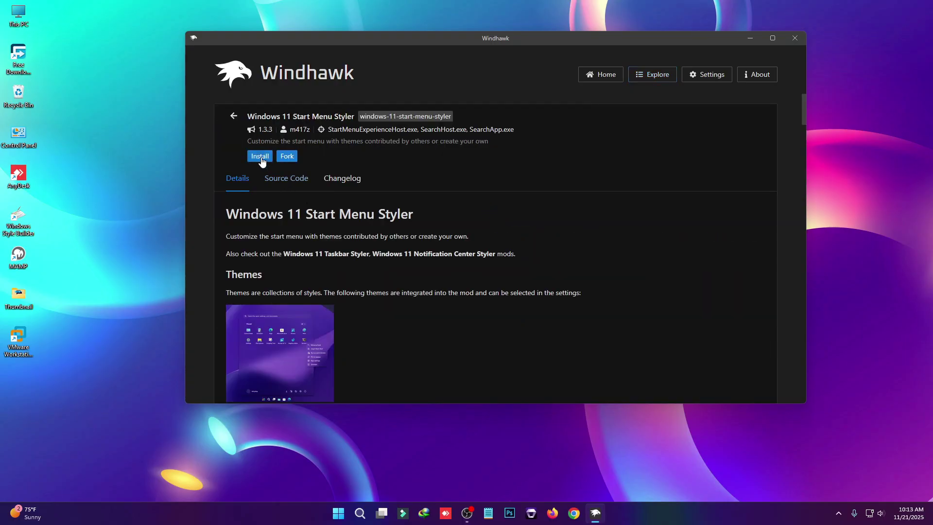
{"action": "left_click", "coordinate": [260, 156]}
{"action": "left_click", "coordinate": [546, 307]}
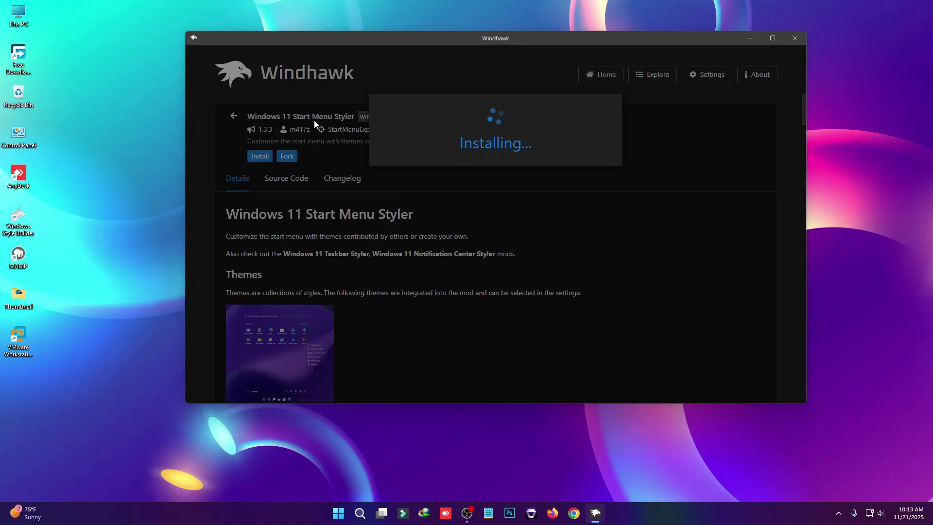
- Move the Windhawk window down to uncover the Spectra-Start-Menu-Style desktop folder
{"action": "left_click_drag", "start_coordinate": [498, 36], "coordinate": [500, 67]}
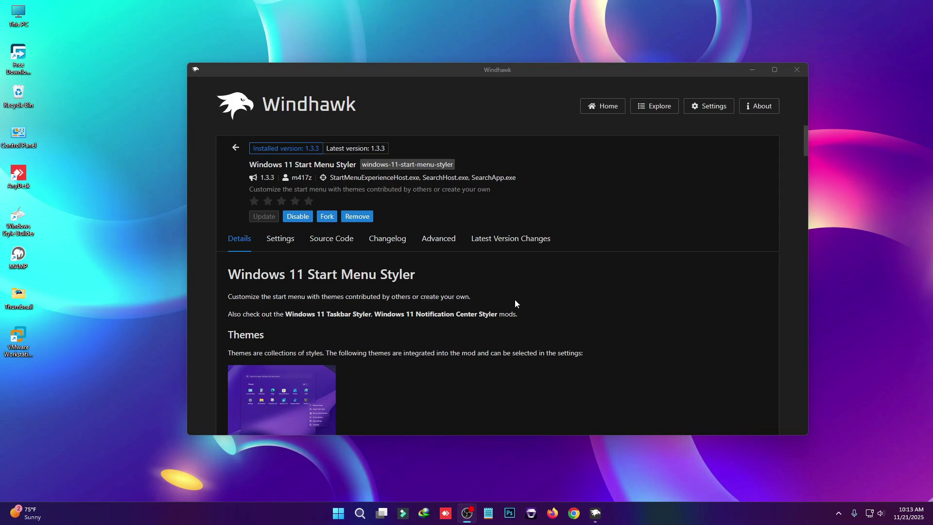
{"action": "scroll", "coordinate": [377, 276], "scroll_direction": "down", "scroll_amount": 10}
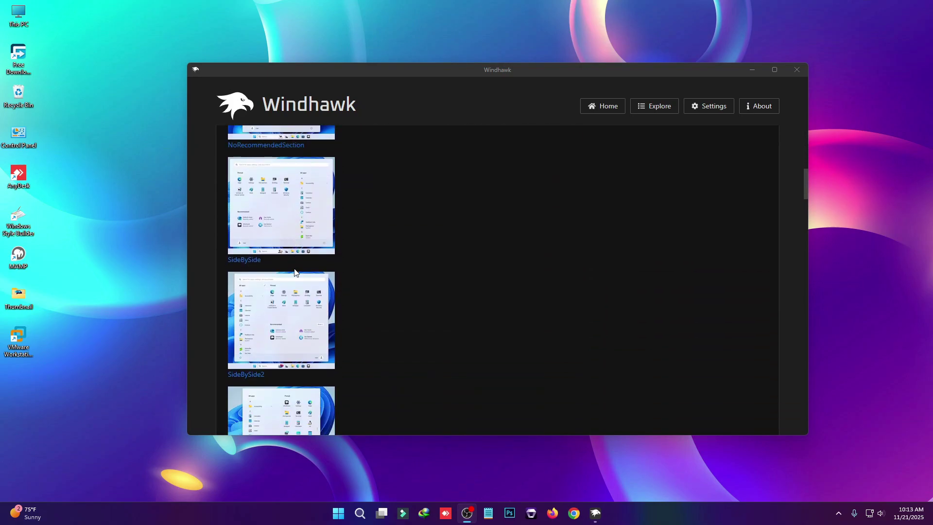
{"action": "scroll", "coordinate": [294, 272], "scroll_direction": "down", "scroll_amount": 6}
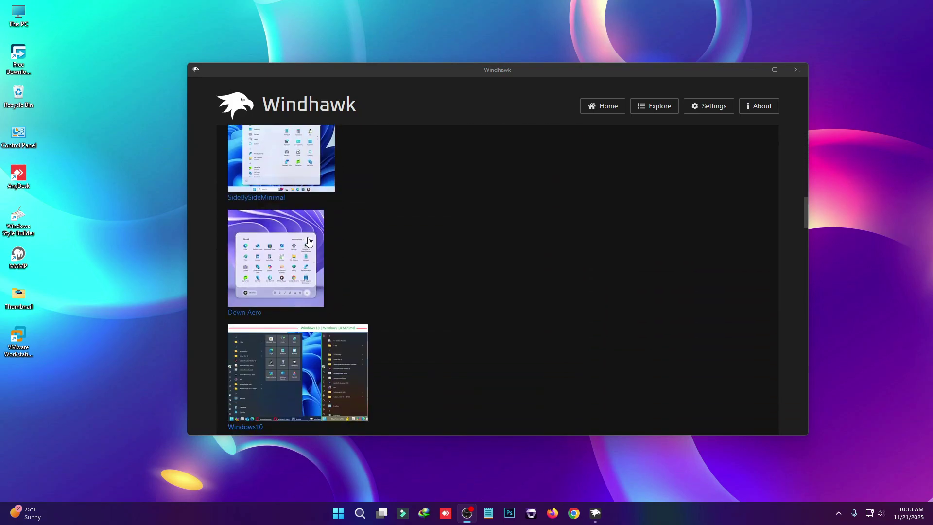
{"action": "scroll", "coordinate": [292, 299], "scroll_direction": "down", "scroll_amount": 10}
{"action": "scroll", "coordinate": [436, 361], "scroll_direction": "up", "scroll_amount": 20}
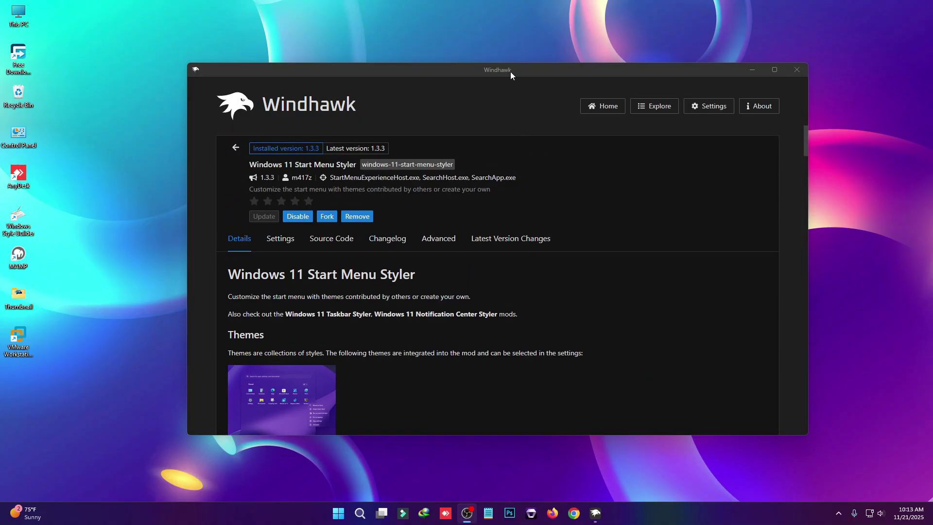
{"action": "left_click_drag", "start_coordinate": [511, 74], "coordinate": [529, 214]}
- Open Start Menu Mods Style.txt from the Spectra Start Menu Style folder and select all its text
{"action": "double_click", "coordinate": [471, 140]}
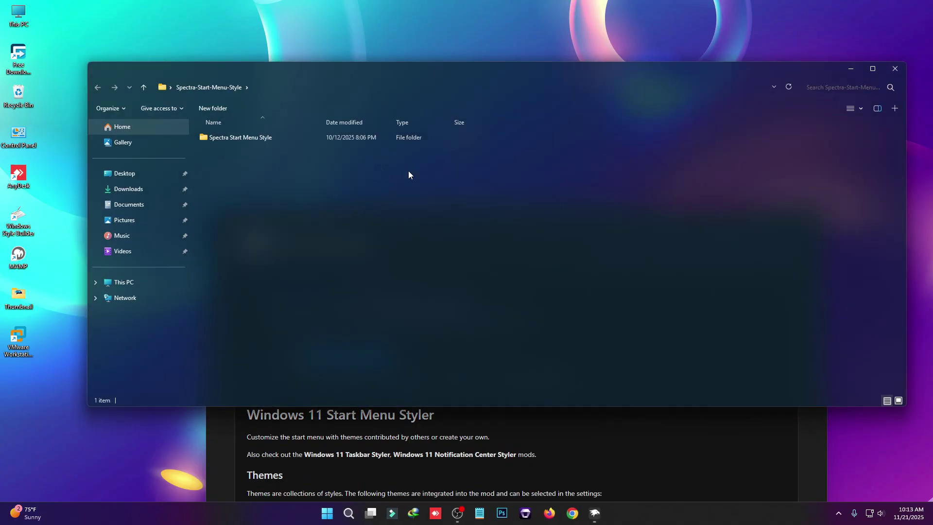
{"action": "double_click", "coordinate": [233, 138]}
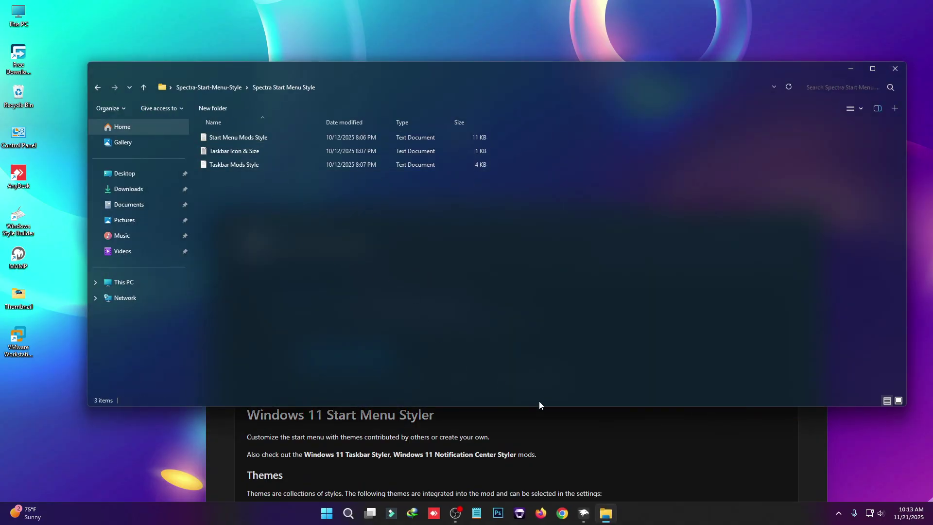
{"action": "left_click", "coordinate": [578, 455]}
{"action": "left_click", "coordinate": [272, 116]}
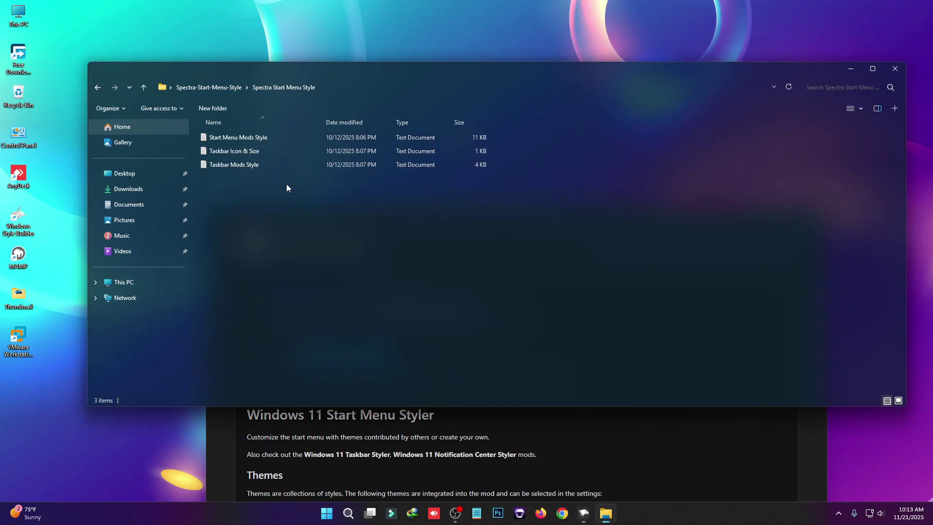
{"action": "double_click", "coordinate": [235, 141]}
{"action": "key", "text": "ctrl+a"}
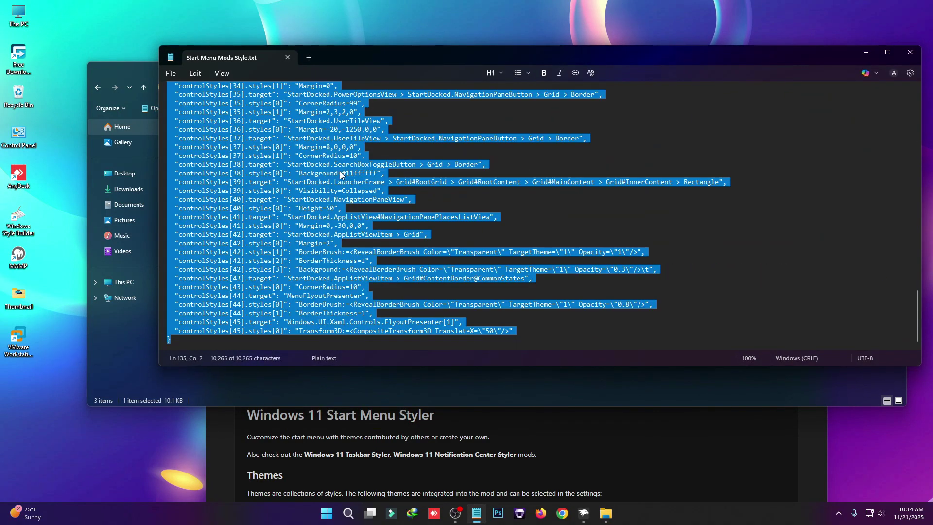
{"action": "right_click", "coordinate": [340, 155]}
- Copy the style text, paste it over the Start Menu Styler's mod settings, and save
{"action": "left_click", "coordinate": [383, 162]}
{"action": "left_click", "coordinate": [455, 418]}
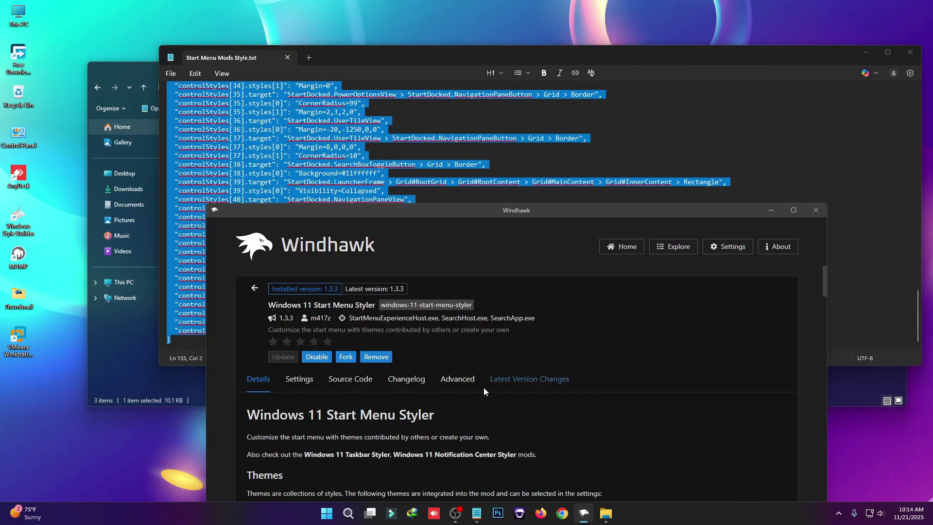
{"action": "left_click", "coordinate": [455, 384]}
{"action": "left_click_drag", "start_coordinate": [508, 216], "coordinate": [516, 51]}
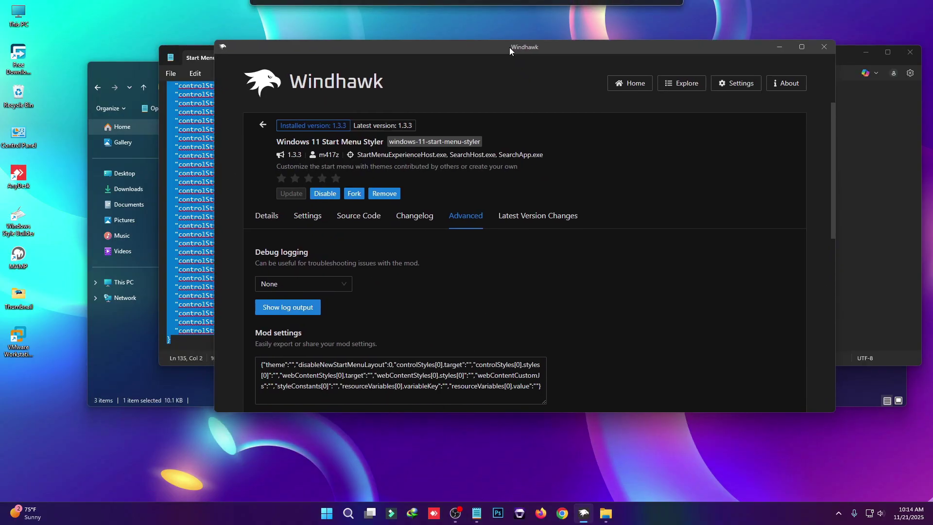
{"action": "left_click", "coordinate": [426, 366]}
{"action": "key", "text": "ctrl+a"}
{"action": "key", "text": "ctrl+v"}
{"action": "scroll", "coordinate": [549, 345], "scroll_direction": "down", "scroll_amount": 2}
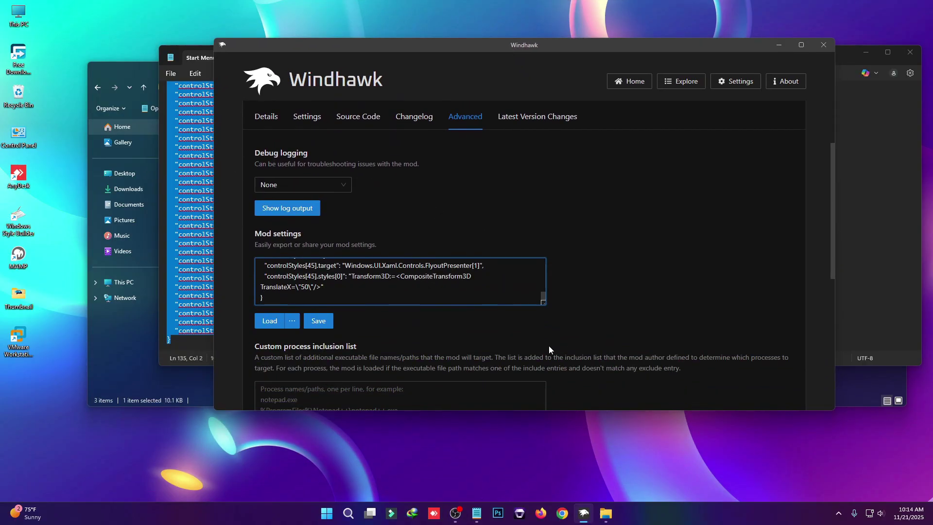
{"action": "left_click", "coordinate": [318, 321]}
- Turn on disabling the new start menu layout in the mod's settings and save
{"action": "left_click", "coordinate": [327, 514]}
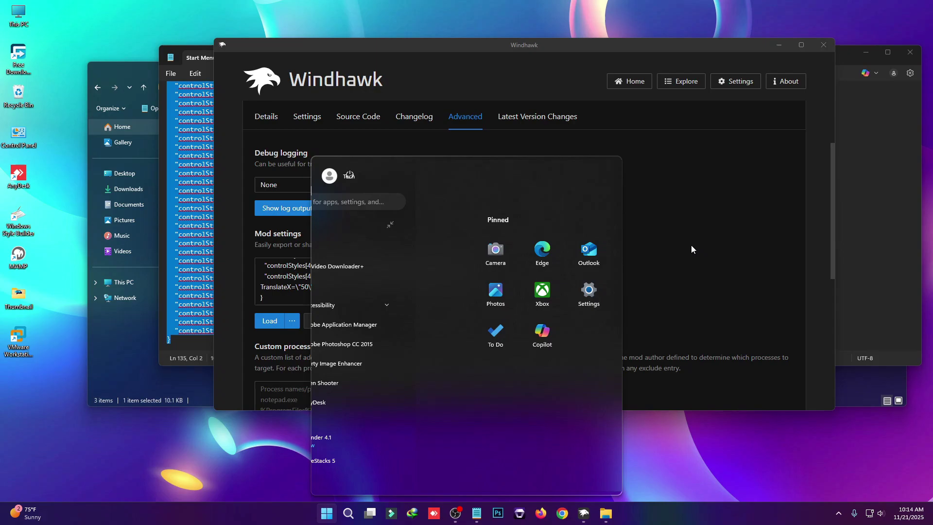
{"action": "left_click", "coordinate": [304, 124]}
{"action": "left_click", "coordinate": [301, 213]}
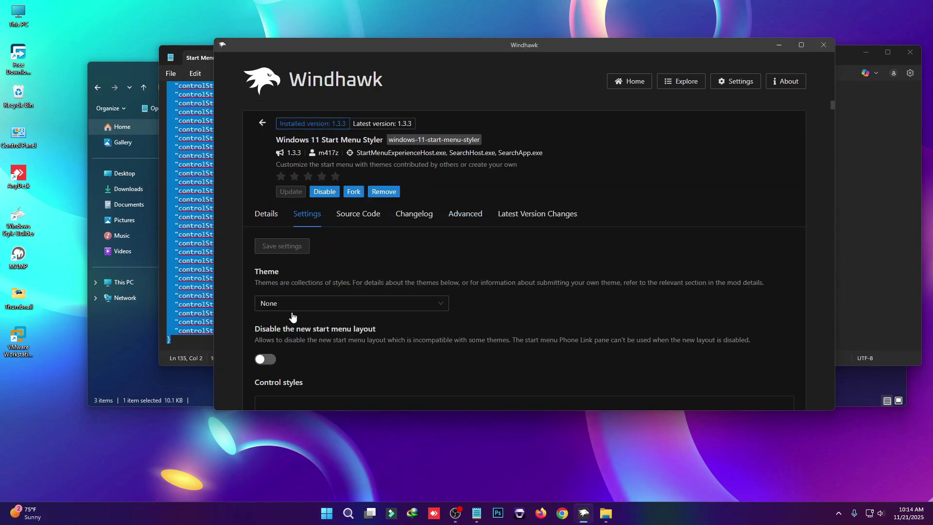
{"action": "left_click", "coordinate": [273, 362]}
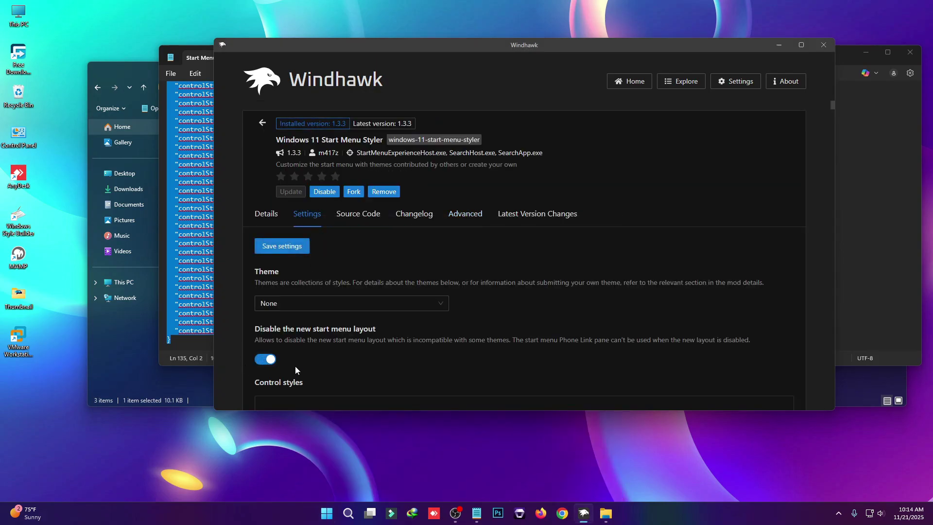
{"action": "left_click", "coordinate": [305, 245]}
- Preview the restyled Start menu, then return to the Explore mod list
{"action": "left_click", "coordinate": [326, 513]}
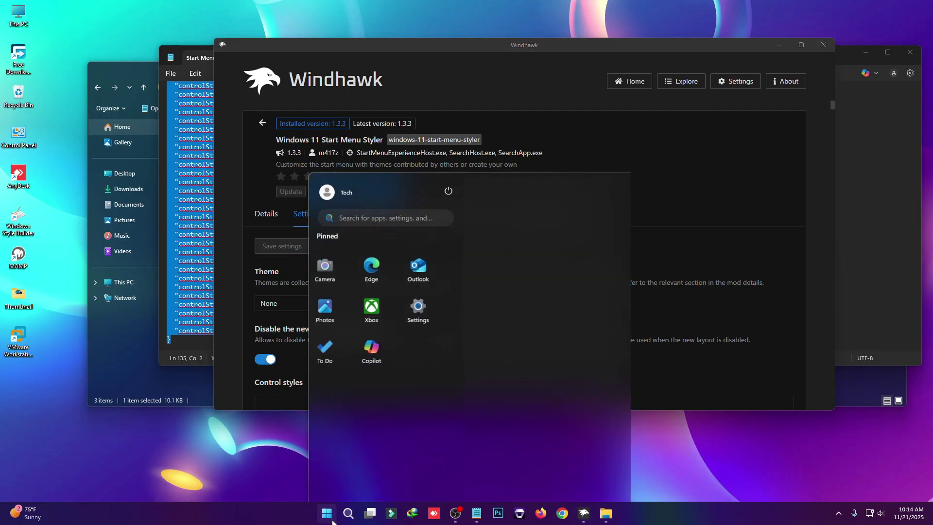
{"action": "left_click", "coordinate": [332, 521]}
{"action": "left_click", "coordinate": [333, 520]}
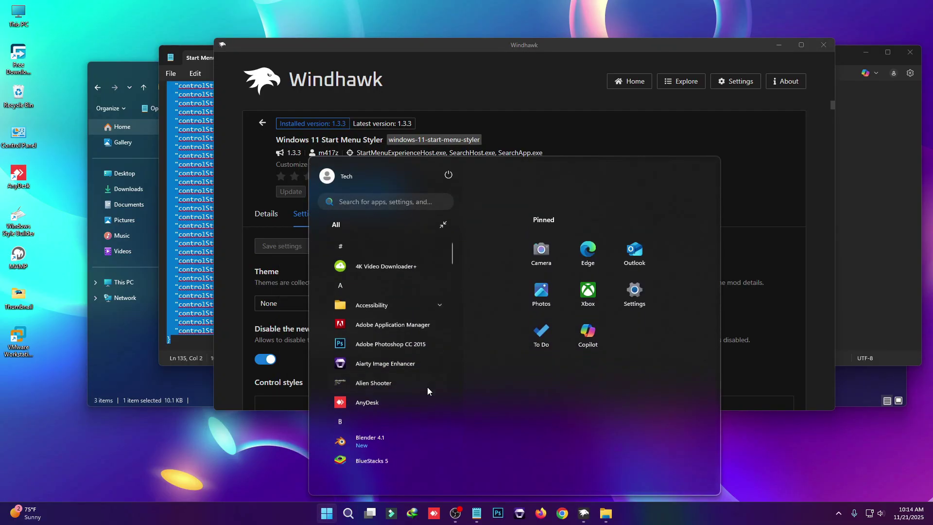
{"action": "left_click", "coordinate": [734, 270]}
{"action": "left_click", "coordinate": [265, 123]}
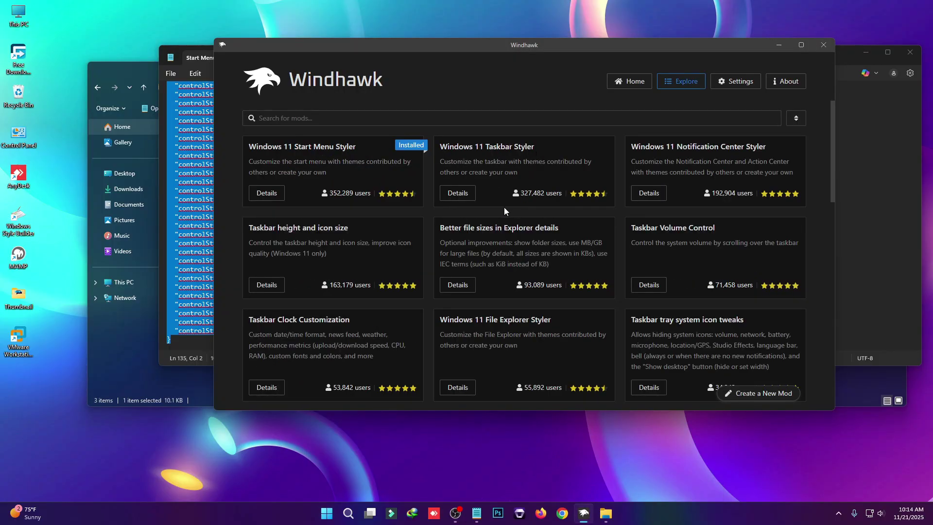
- Install Windows 11 Taskbar Styler, accepting the risk warning
{"action": "left_click", "coordinate": [458, 193]}
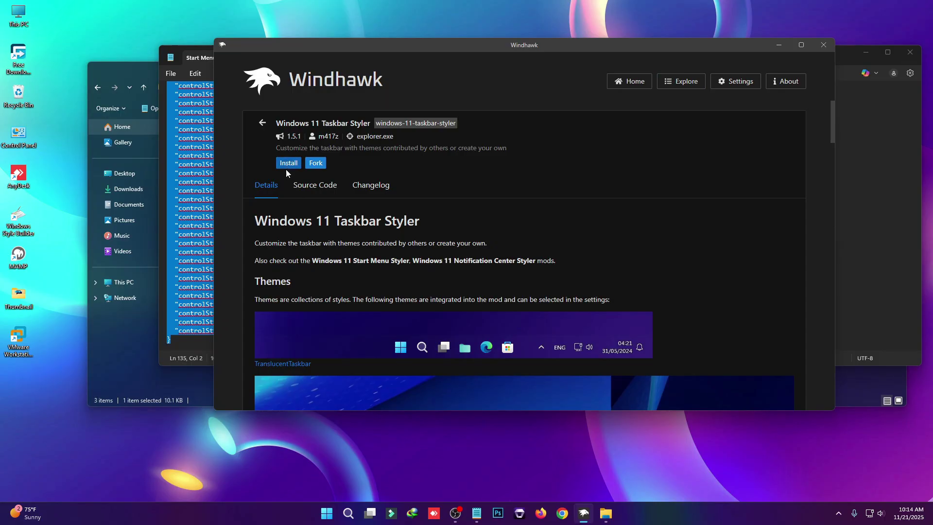
{"action": "left_click", "coordinate": [286, 166]}
{"action": "left_click", "coordinate": [611, 320]}
- Close the Start Menu Mods Style file and bring the style files folder forward
{"action": "left_click", "coordinate": [919, 73]}
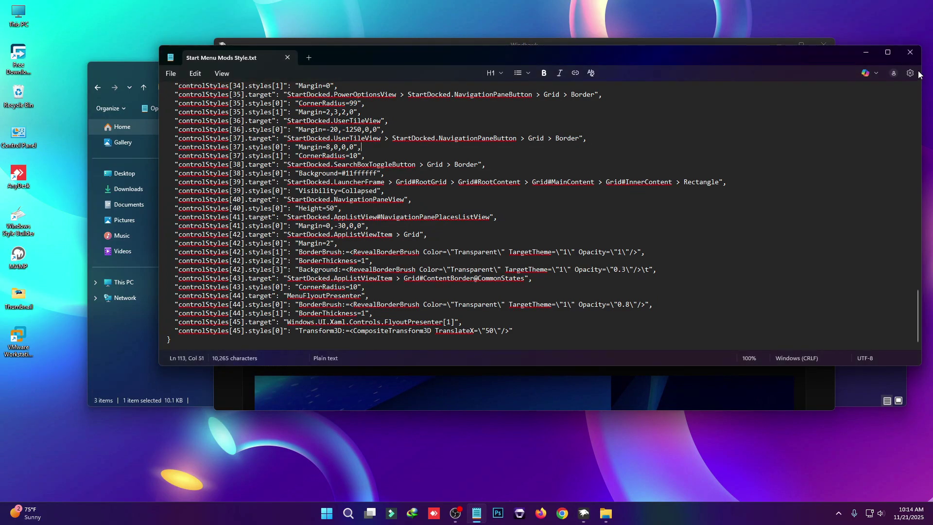
{"action": "left_click", "coordinate": [910, 52]}
{"action": "left_click_drag", "start_coordinate": [564, 48], "coordinate": [525, 188]}
{"action": "left_click", "coordinate": [293, 177]}
{"action": "left_click", "coordinate": [235, 174]}
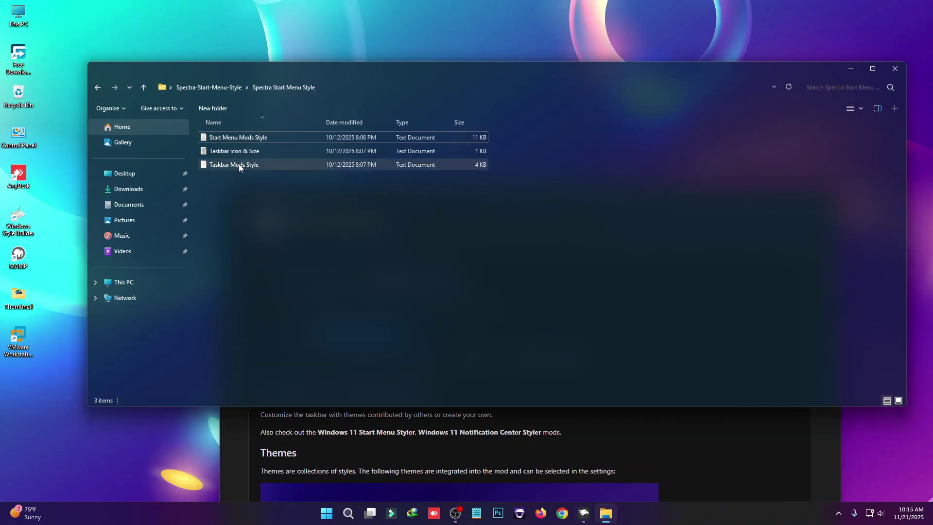
- Copy all the text from Taskbar Mods Style.txt
{"action": "double_click", "coordinate": [239, 164]}
{"action": "key", "text": "ctrl+a"}
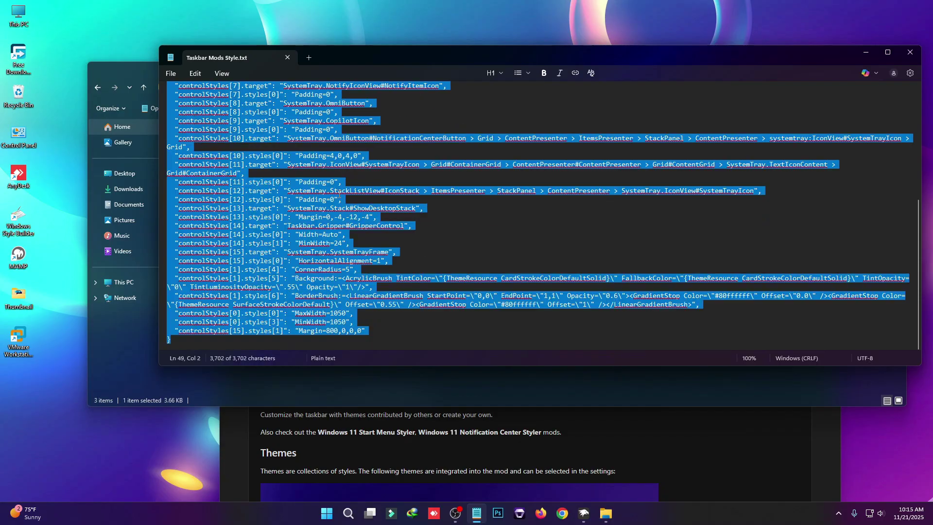
{"action": "right_click", "coordinate": [306, 163]}
{"action": "left_click", "coordinate": [364, 176]}
- Replace the Taskbar Styler's advanced mod settings with the copied JSON and save
{"action": "left_click", "coordinate": [578, 413]}
{"action": "left_click", "coordinate": [471, 356]}
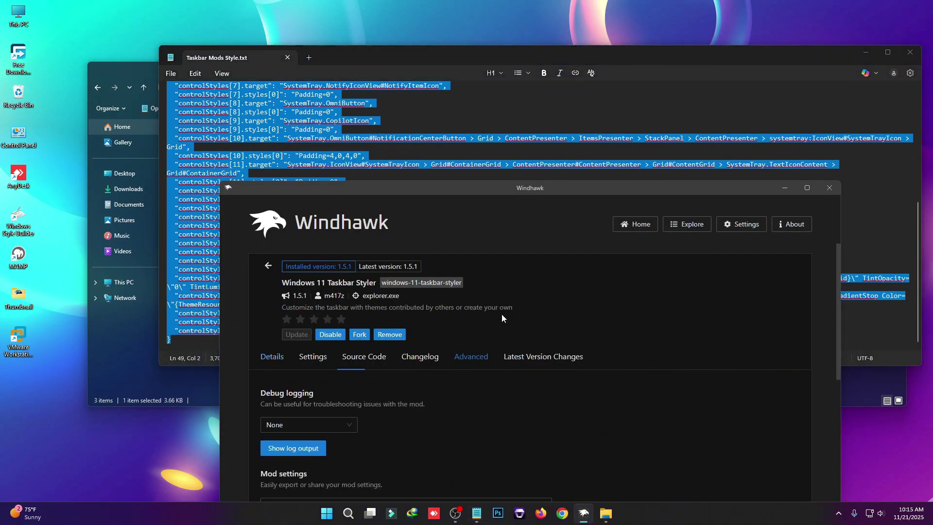
{"action": "left_click_drag", "start_coordinate": [520, 188], "coordinate": [503, 29]}
{"action": "scroll", "coordinate": [418, 337], "scroll_direction": "down", "scroll_amount": 1}
{"action": "left_click", "coordinate": [452, 322]}
{"action": "key", "text": "ctrl+a"}
{"action": "key", "text": "ctrl+v"}
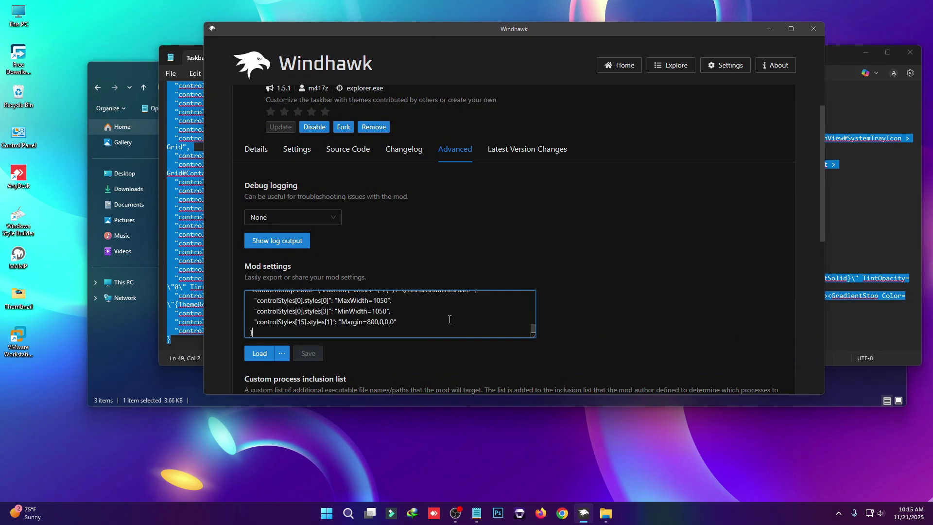
{"action": "left_click", "coordinate": [308, 353]}
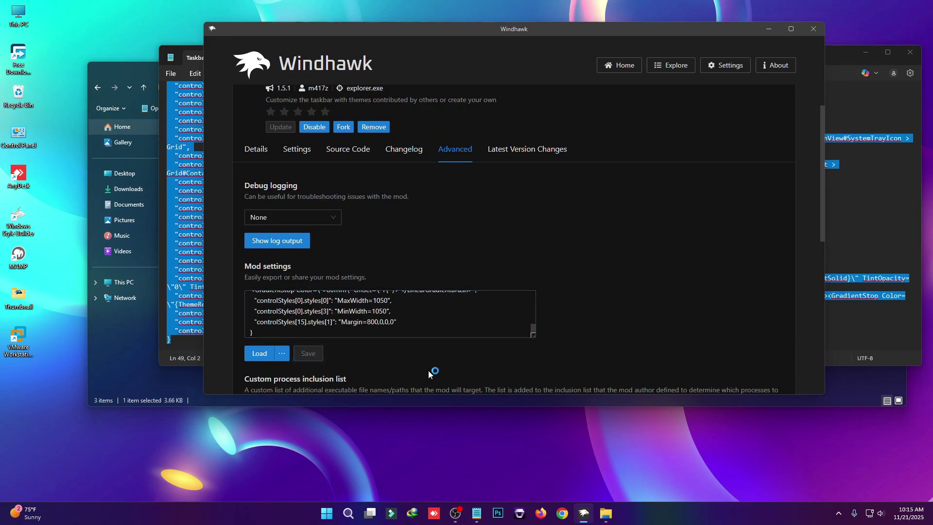
{"action": "scroll", "coordinate": [413, 272], "scroll_direction": "up", "scroll_amount": 1}
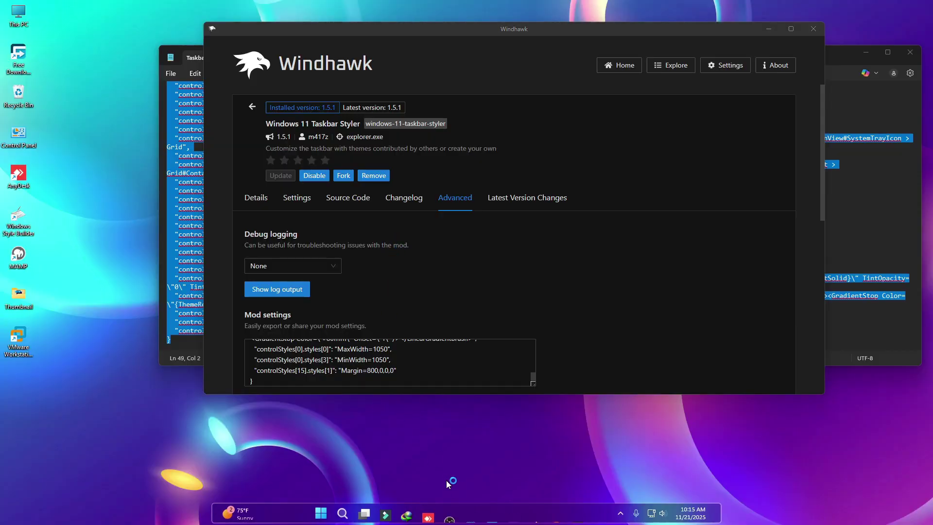
- Install the Taskbar height and icon size mod and close the Taskbar Mods Style file
{"action": "left_click", "coordinate": [252, 107]}
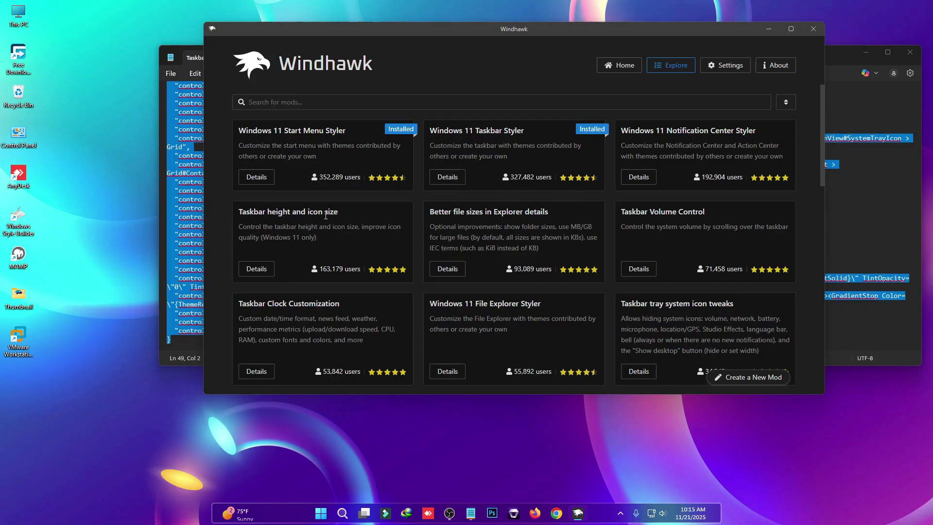
{"action": "left_click", "coordinate": [258, 268]}
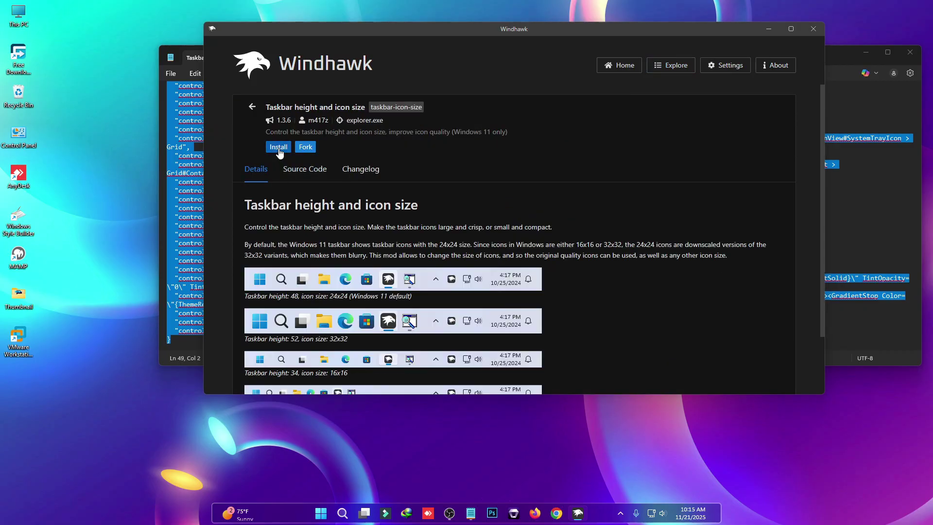
{"action": "left_click", "coordinate": [278, 146]}
{"action": "left_click", "coordinate": [584, 302]}
{"action": "left_click", "coordinate": [869, 204]}
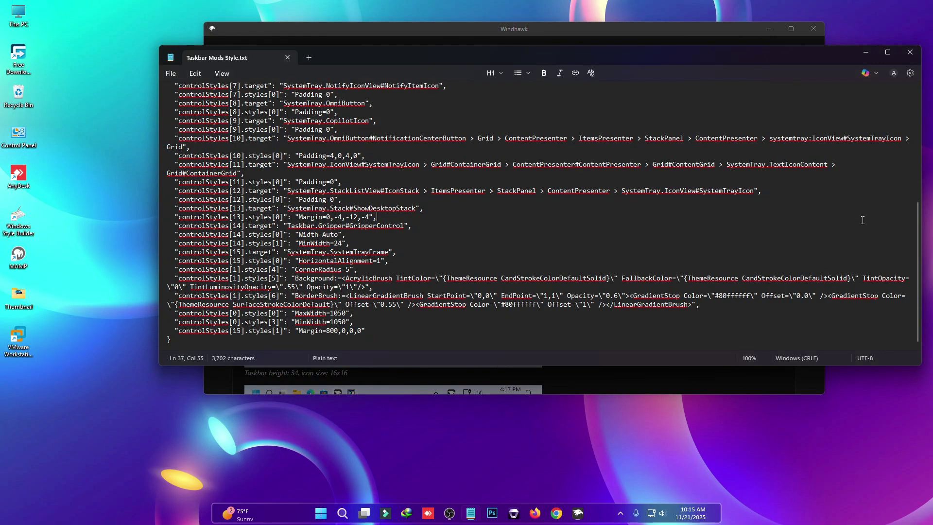
{"action": "left_click", "coordinate": [910, 52]}
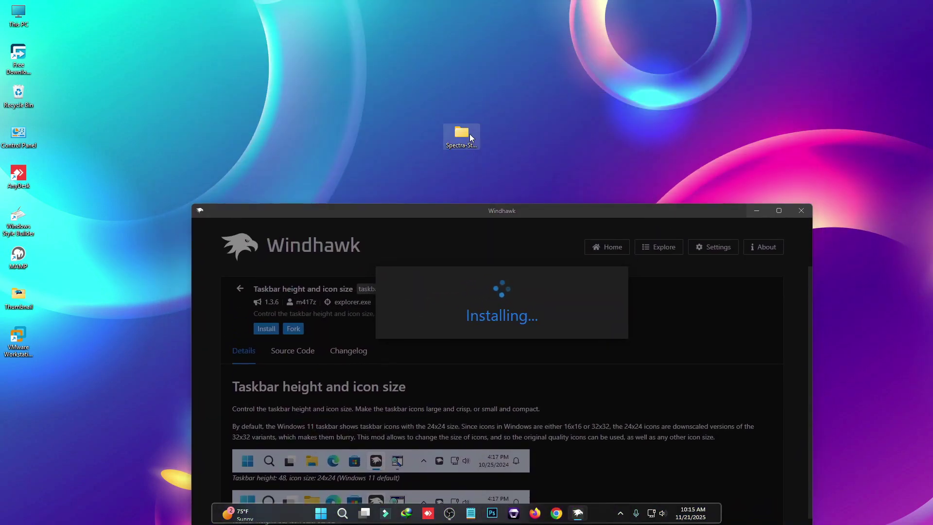
- Copy the JSON from Taskbar Icon & Size.txt, then close the file and folder
{"action": "double_click", "coordinate": [465, 133]}
{"action": "double_click", "coordinate": [276, 137]}
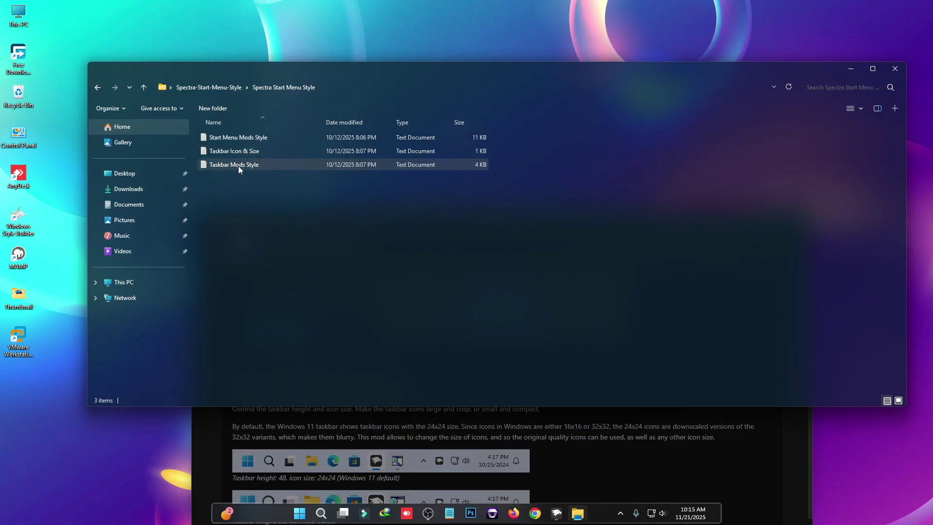
{"action": "left_click", "coordinate": [226, 155]}
{"action": "double_click", "coordinate": [226, 152]}
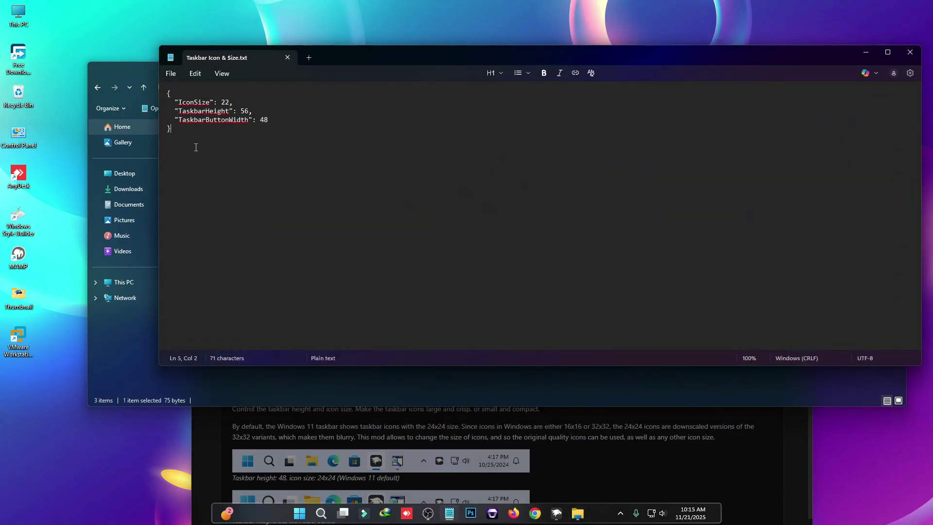
{"action": "left_click_drag", "start_coordinate": [196, 147], "coordinate": [146, 95]}
{"action": "right_click", "coordinate": [221, 123]}
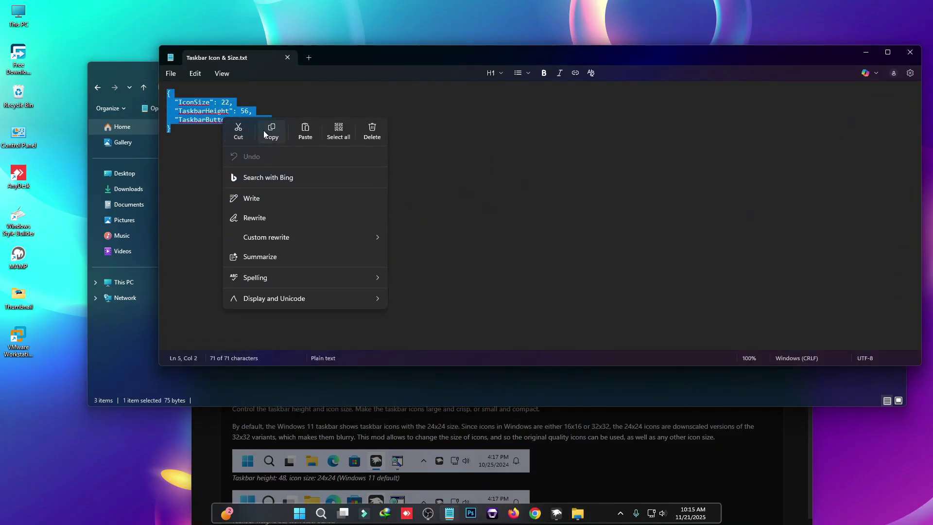
{"action": "left_click", "coordinate": [268, 129]}
{"action": "left_click", "coordinate": [910, 53]}
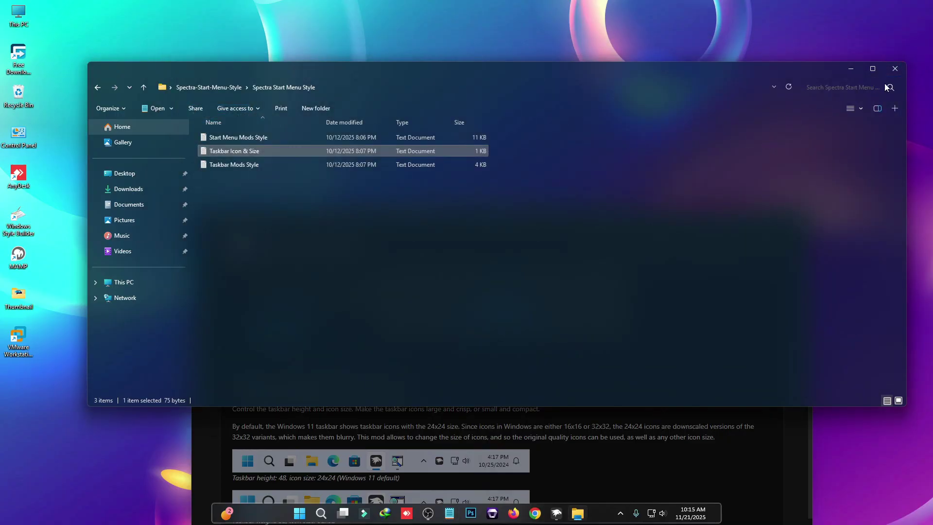
{"action": "left_click", "coordinate": [896, 71]}
- Paste the settings IconSize 22, TaskbarHeight 56, TaskbarButtonWidth 48 into the mod and save
{"action": "left_click_drag", "start_coordinate": [590, 215], "coordinate": [591, 100]}
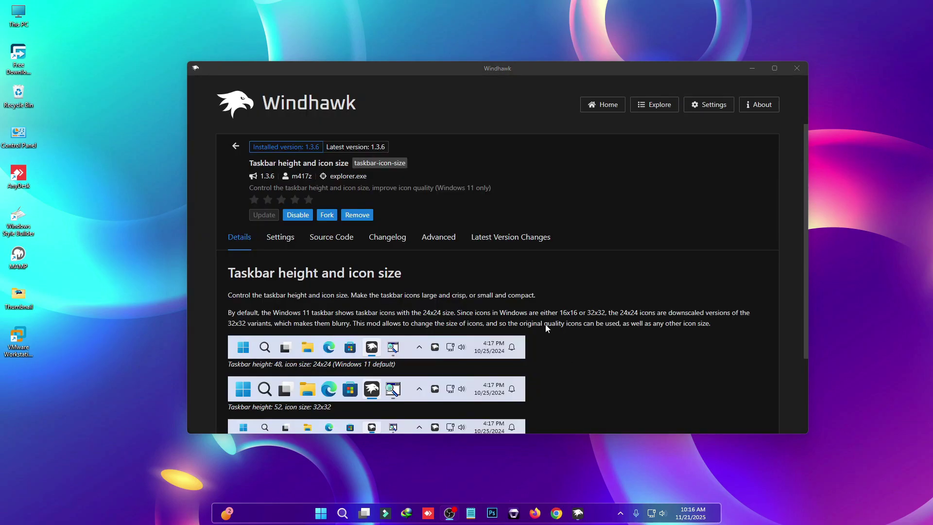
{"action": "left_click", "coordinate": [439, 237]}
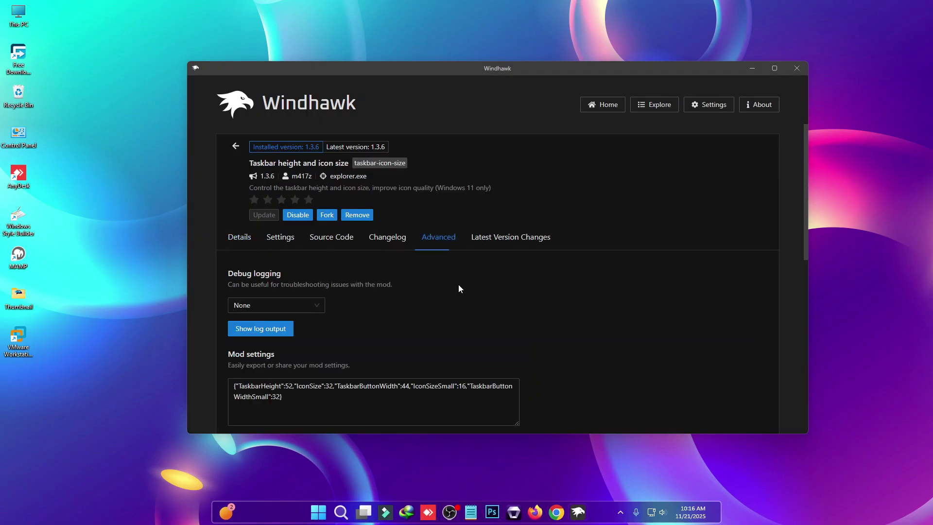
{"action": "scroll", "coordinate": [458, 285], "scroll_direction": "down", "scroll_amount": 1}
{"action": "left_click_drag", "start_coordinate": [284, 348], "coordinate": [238, 335]}
{"action": "key", "text": "ctrl+v"}
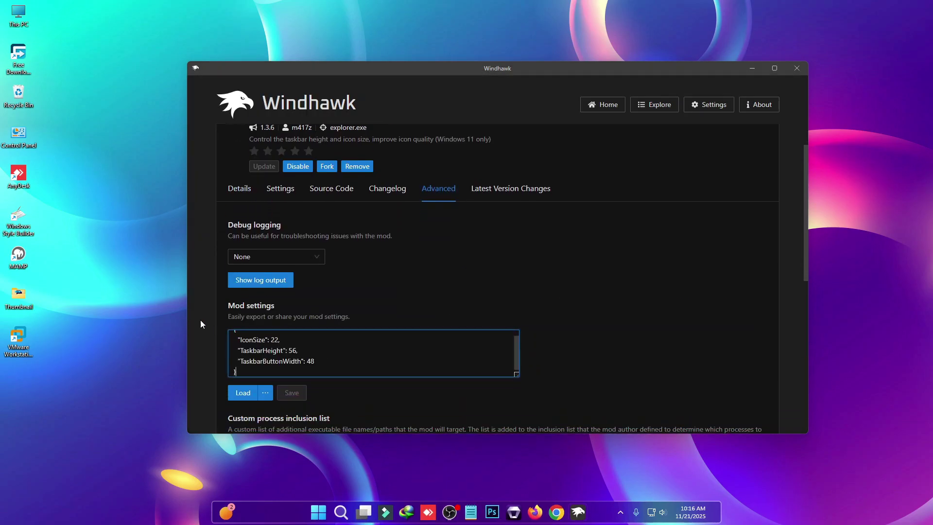
{"action": "left_click", "coordinate": [291, 394]}
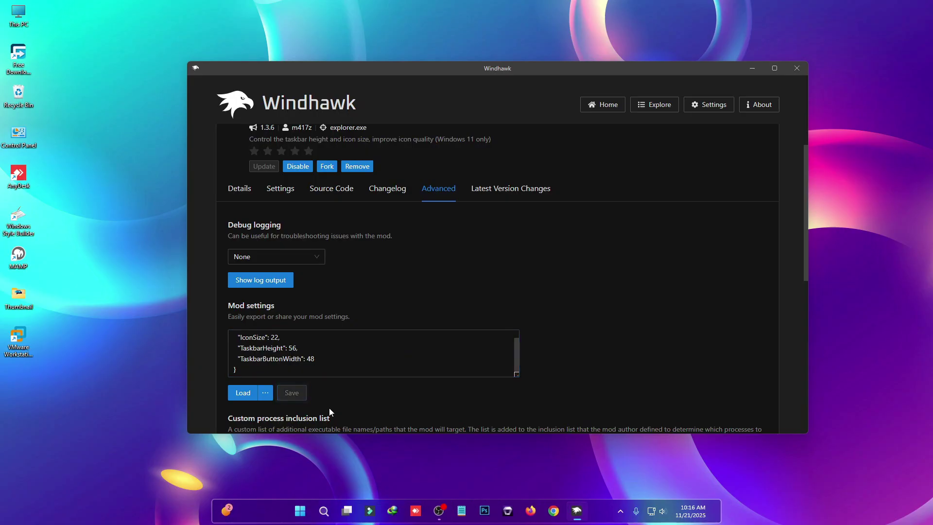
{"action": "left_click", "coordinate": [296, 510]}
- Close Windhawk and open the restyled Start menu, scrolling its All apps list
{"action": "left_click", "coordinate": [793, 73]}
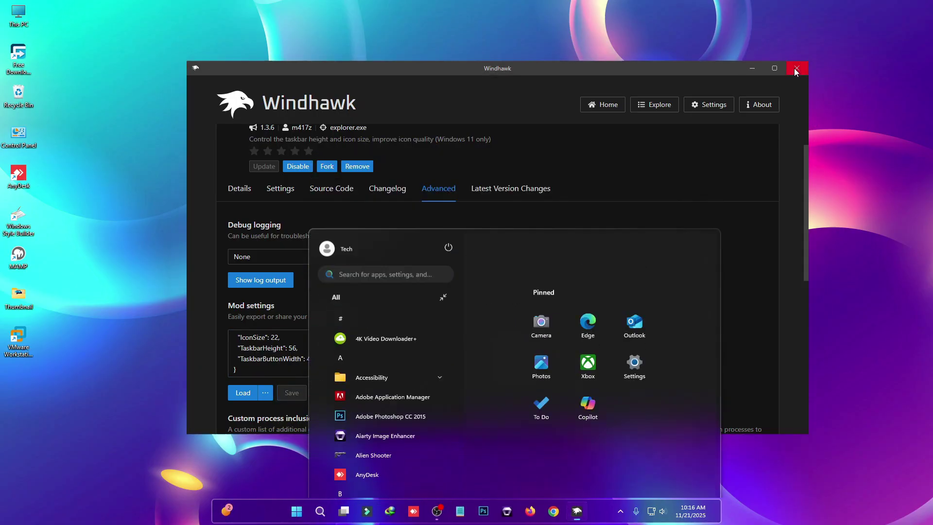
{"action": "left_click", "coordinate": [321, 512]}
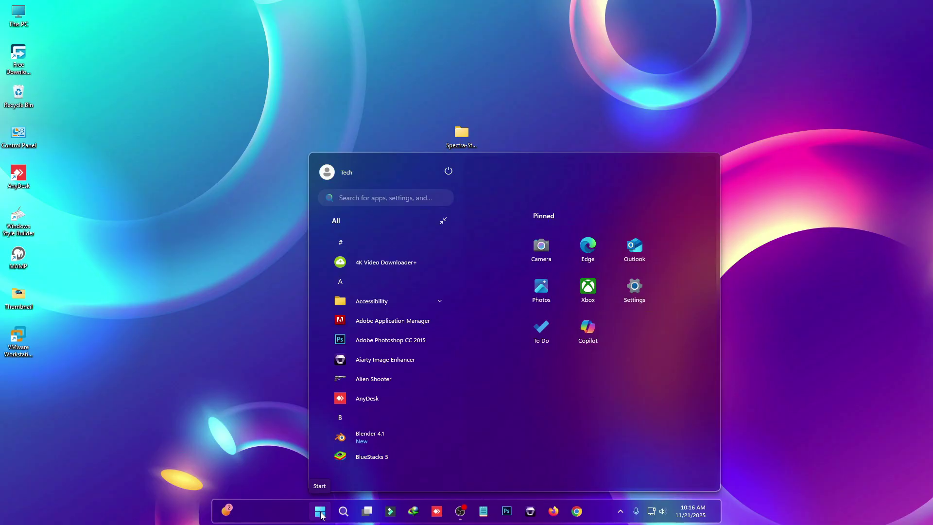
{"action": "scroll", "coordinate": [383, 299], "scroll_direction": "down", "scroll_amount": 5}
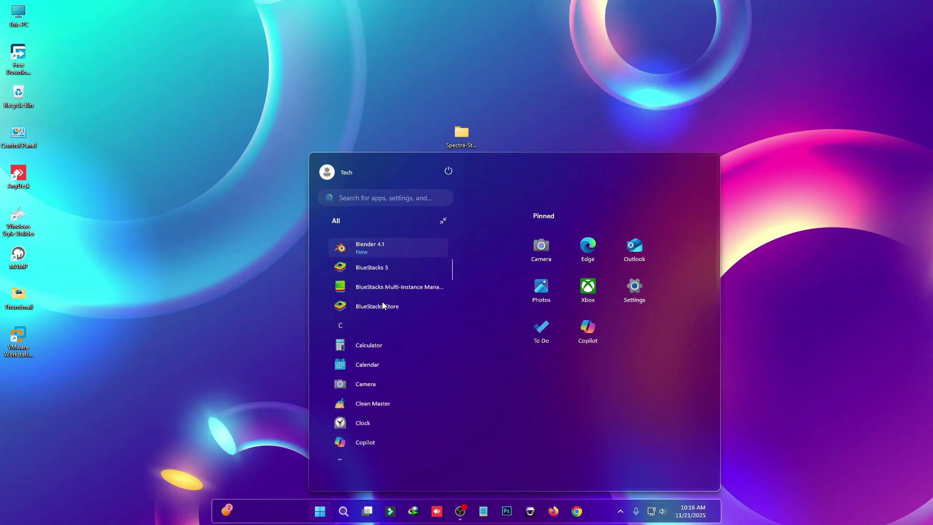